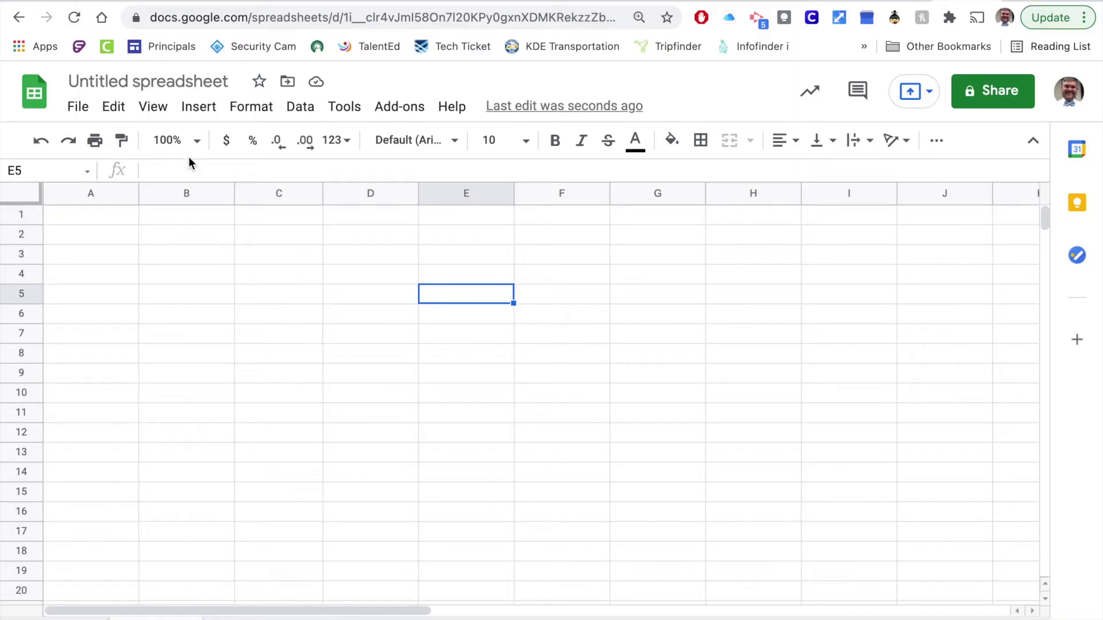
- Enter the headings 'Date of Covid Positive' in A1 and '90th day of Anitbody Resistence' in B1
{"action": "left_click", "coordinate": [102, 220]}
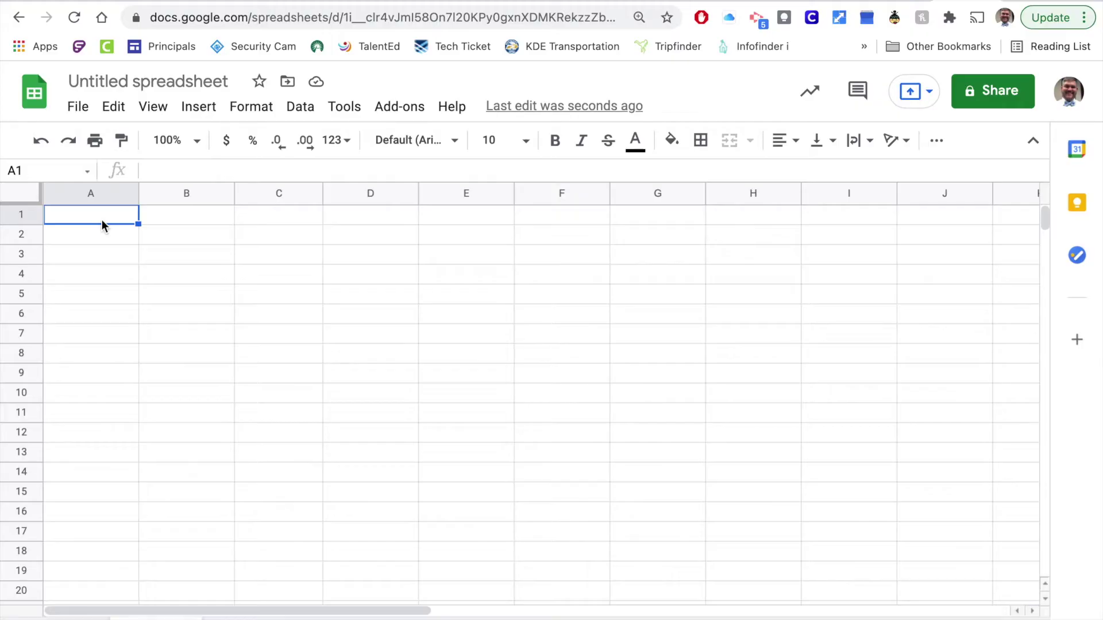
{"action": "type", "text": "Date "}
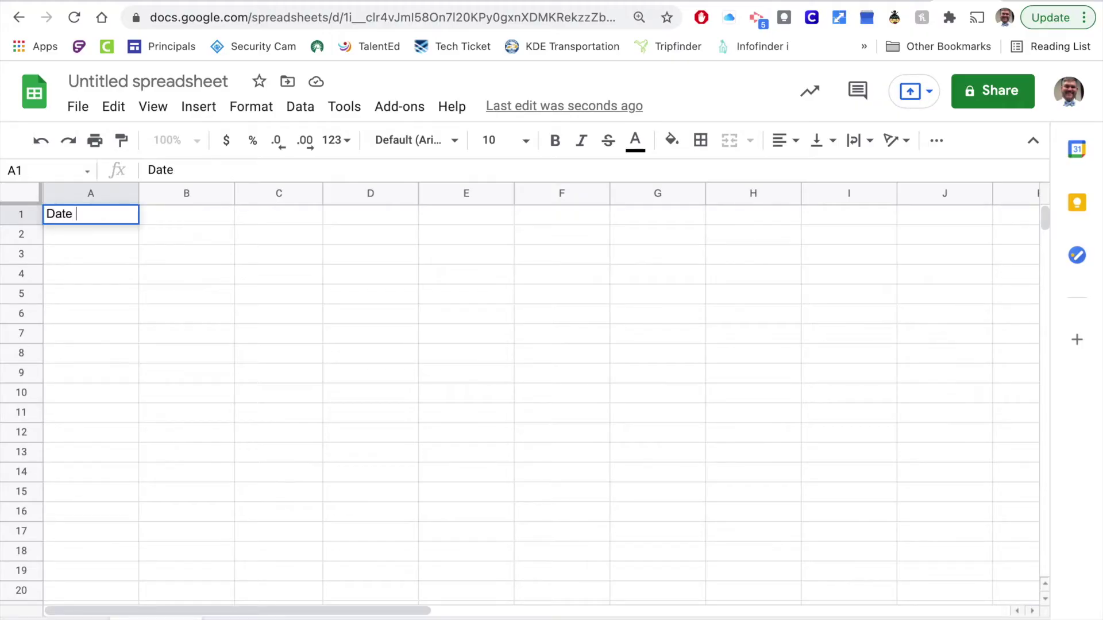
{"action": "type", "text": "of Covid Positive"}
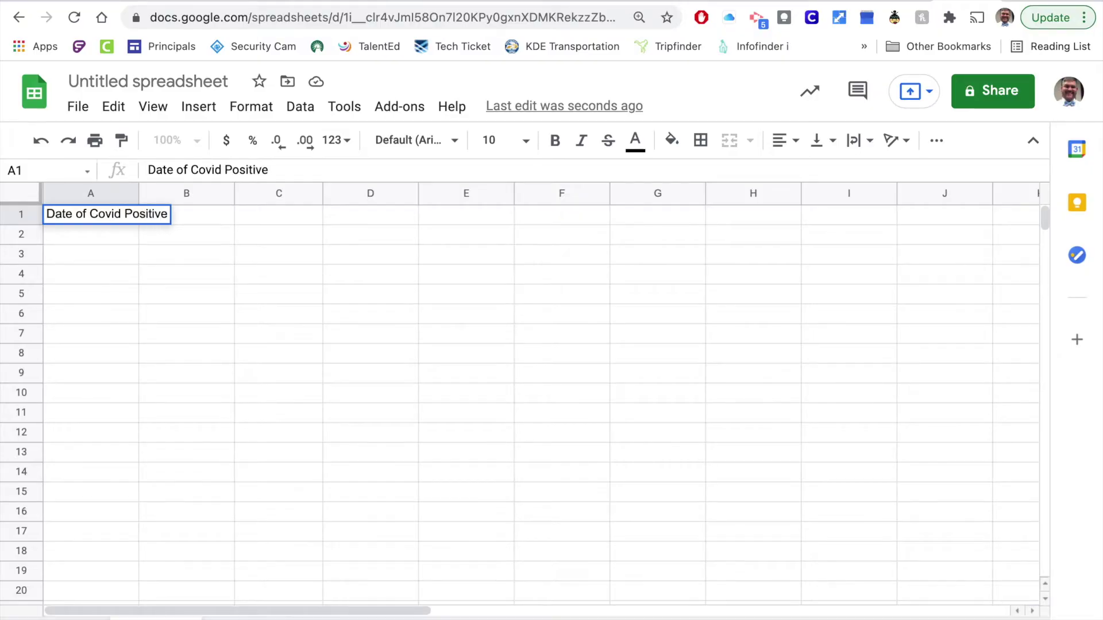
{"action": "key", "text": "Tab"}
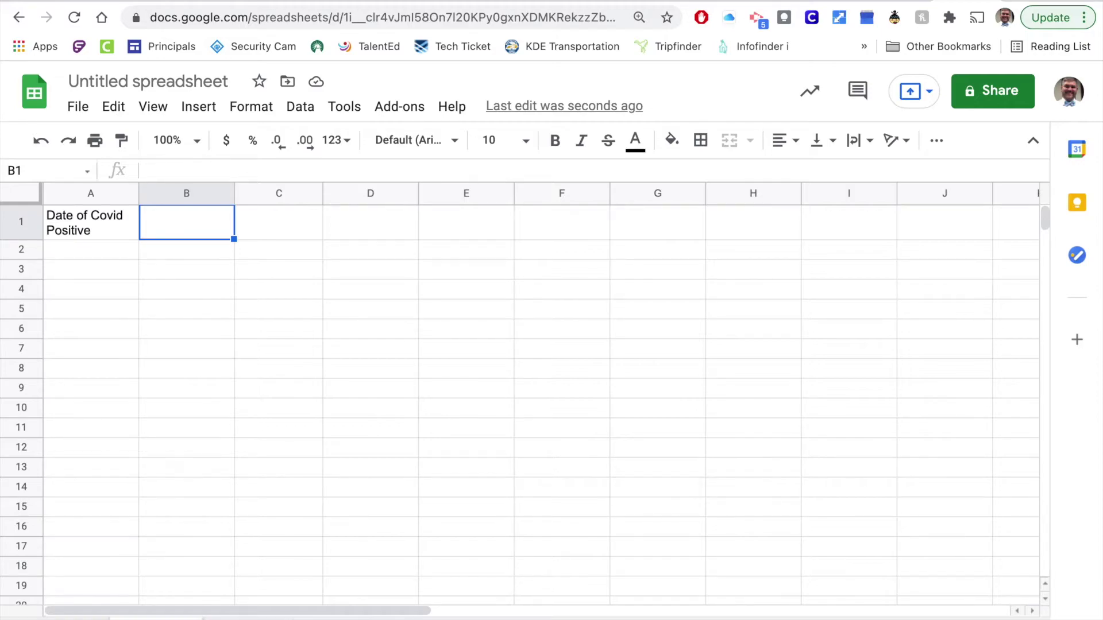
{"action": "type", "text": "90"}
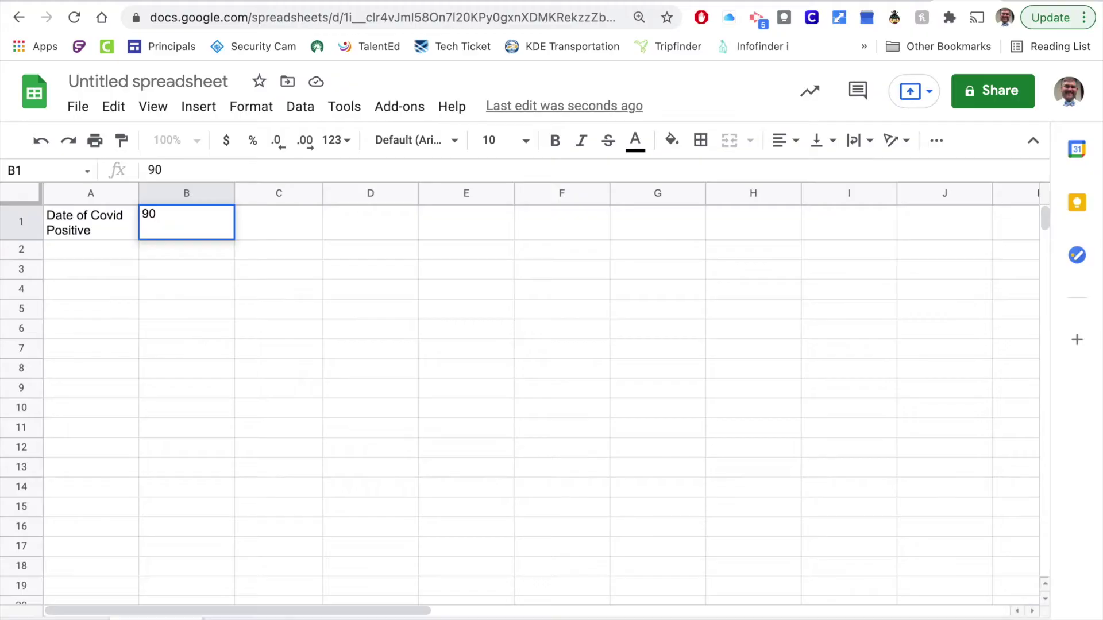
{"action": "type", "text": " D"}
{"action": "key", "text": "BackSpace"}
{"action": "key", "text": "BackSpace"}
{"action": "type", "text": "th day of Anit"}
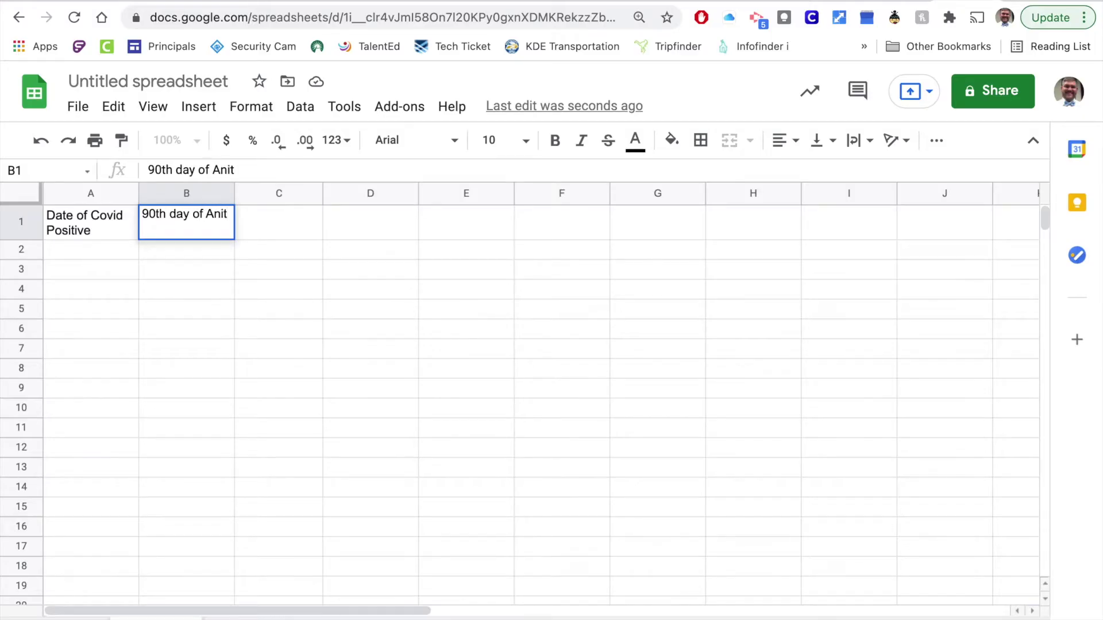
{"action": "type", "text": "body Resistence"}
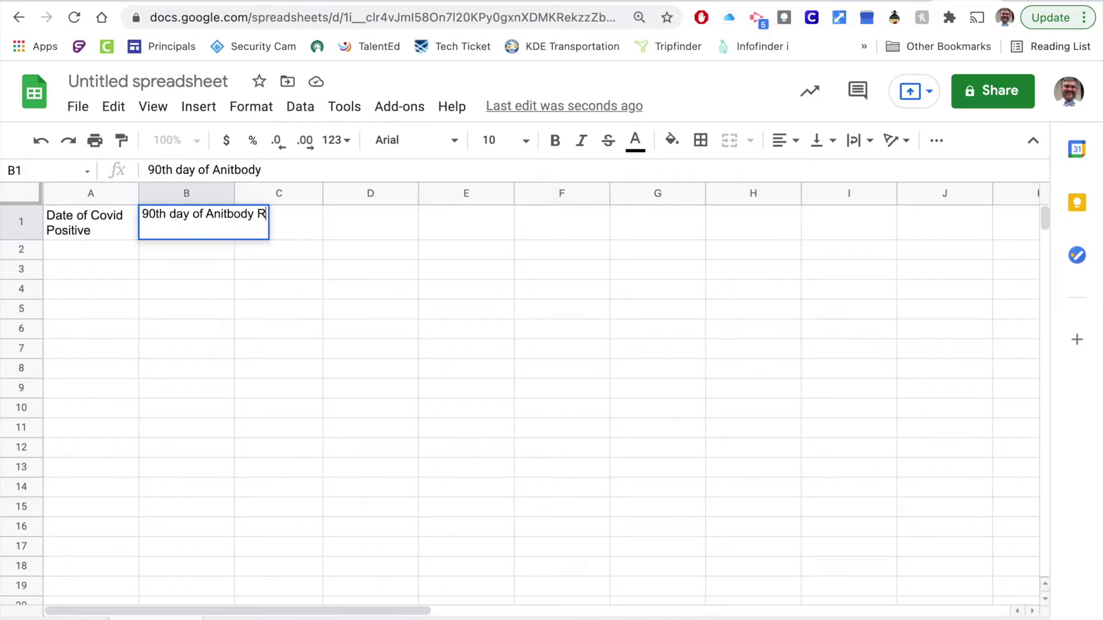
{"action": "key", "text": "Tab"}
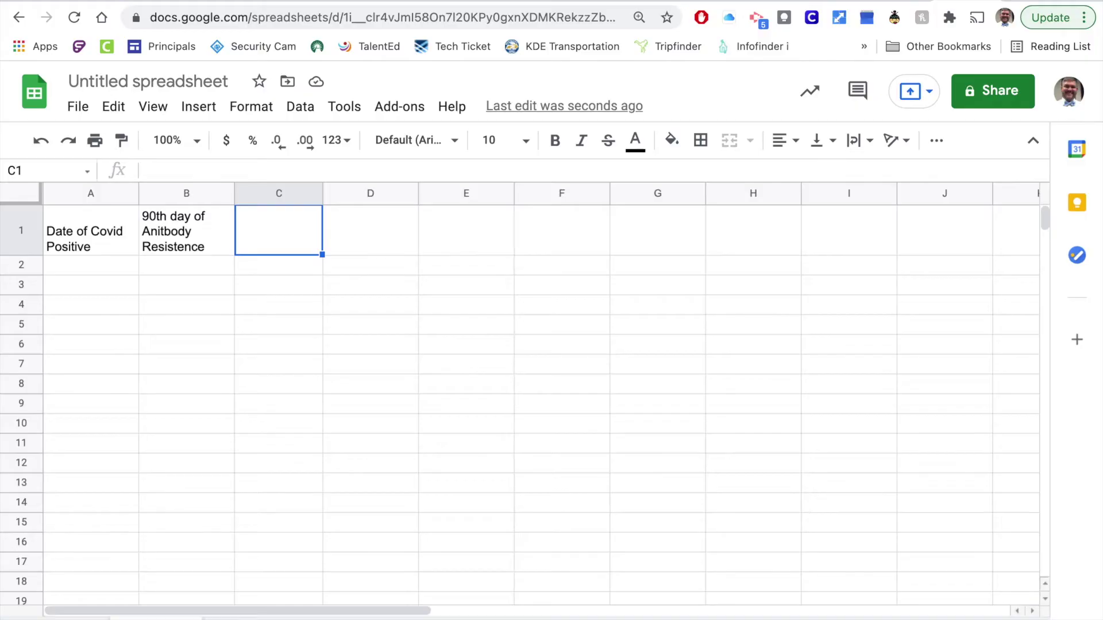
- Enter 'Days Remaining' in C1 and paste the copied dates below the headings
{"action": "type", "text": "Days Remain"}
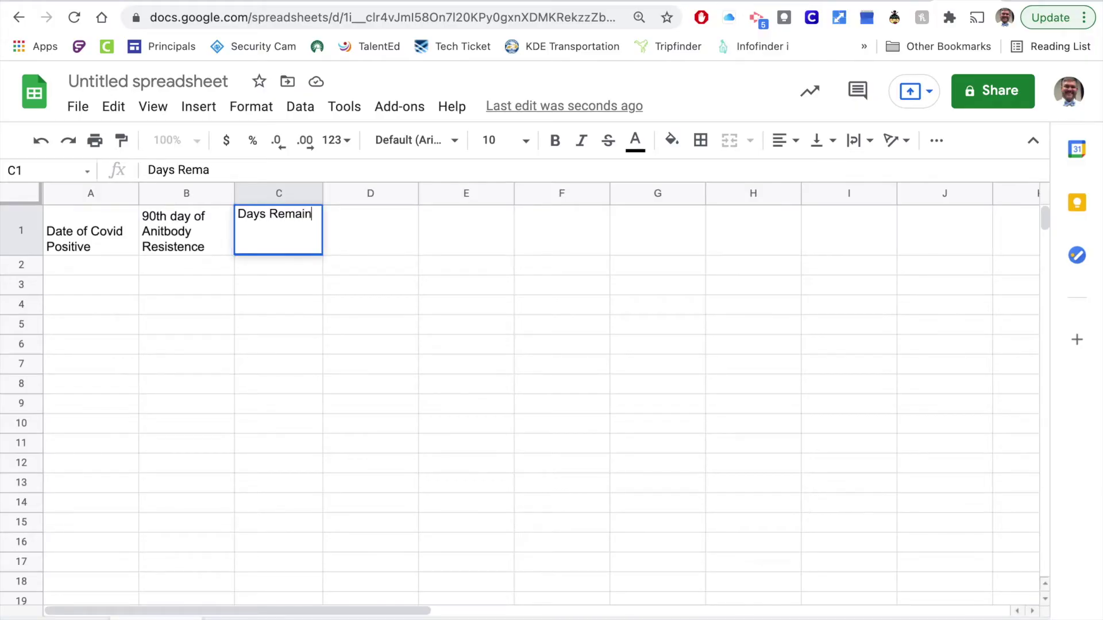
{"action": "type", "text": "gin"}
{"action": "key", "text": "BackSpace"}
{"action": "key", "text": "BackSpace"}
{"action": "key", "text": "BackSpace"}
{"action": "key", "text": "BackSpace"}
{"action": "key", "text": "BackSpace"}
{"action": "type", "text": "ining"}
{"action": "key", "text": "Return"}
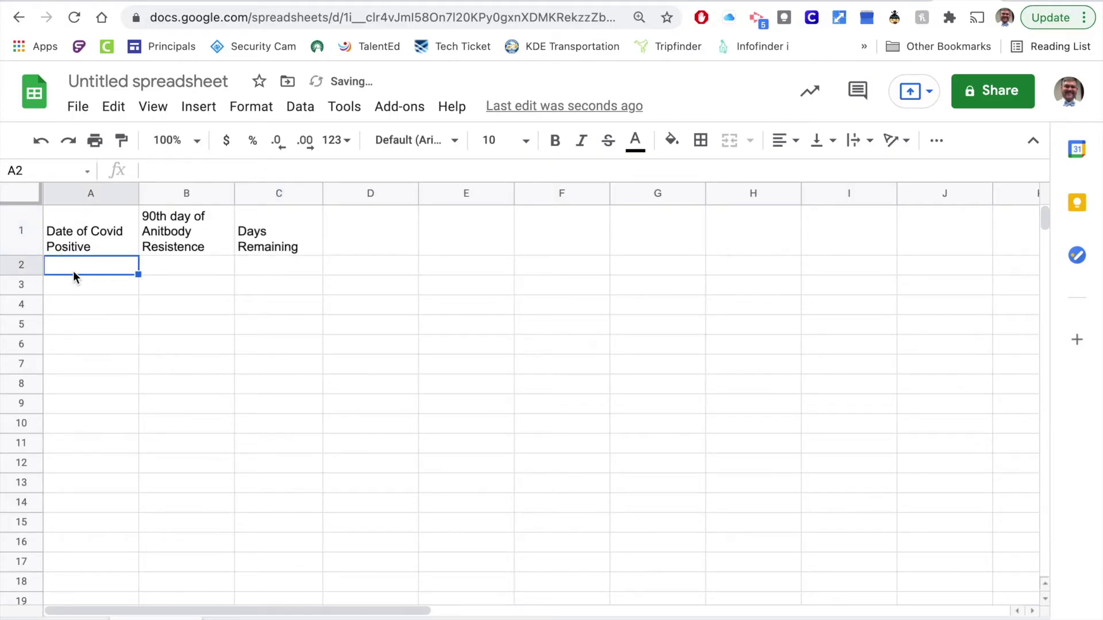
{"action": "key", "text": "ctrl+v"}
- Paste the sixteen positive dates, 5-21-21 to 9-16-21, into A2:A17
{"action": "key", "text": "super+v"}
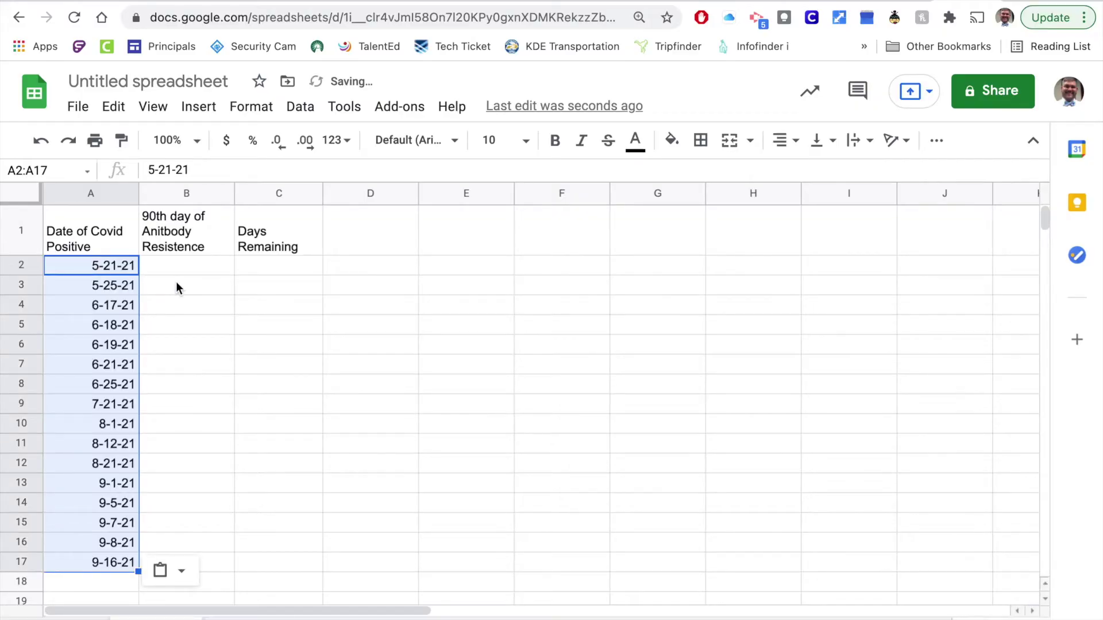
{"action": "left_click", "coordinate": [191, 270]}
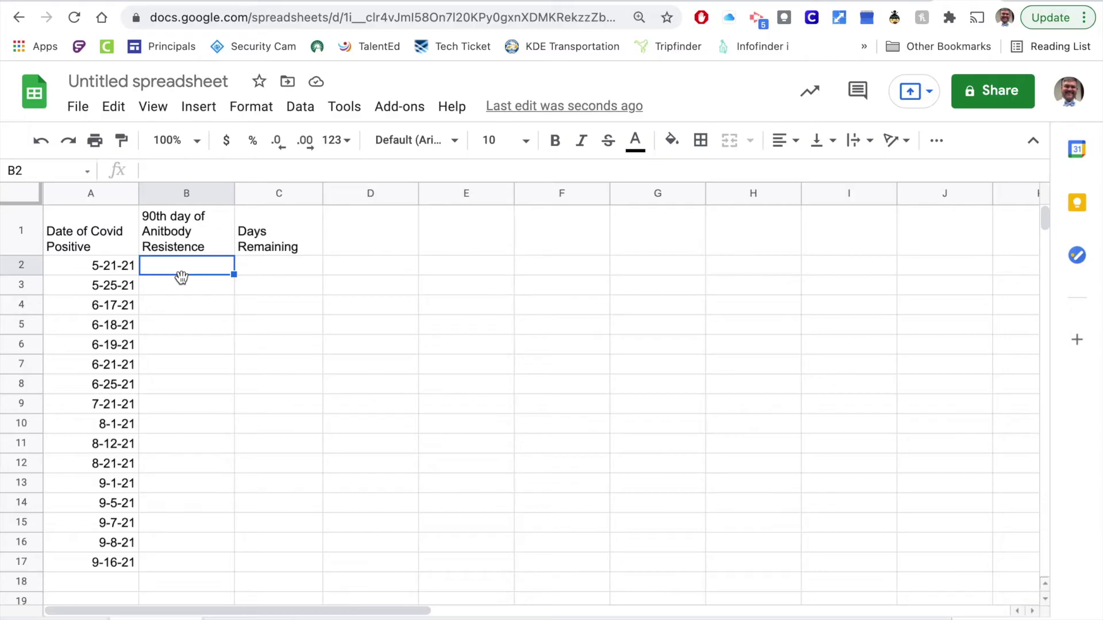
- Enter =A2+90 in B2 and autofill it down column B (8-19-21 to 12-15-21)
{"action": "type", "text": "="}
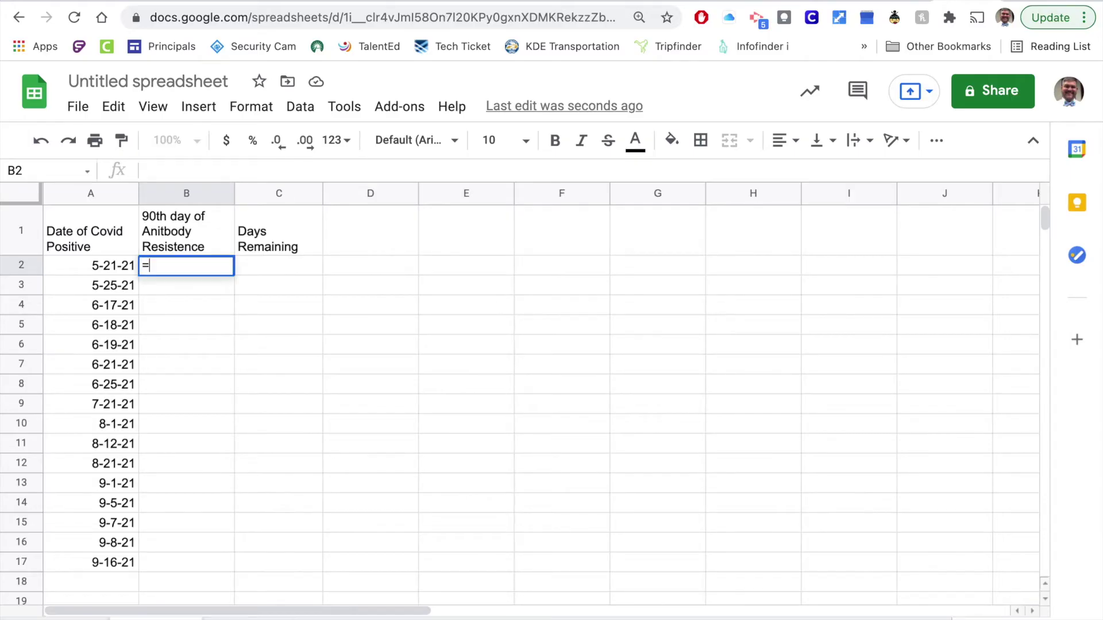
{"action": "left_click", "coordinate": [108, 263]}
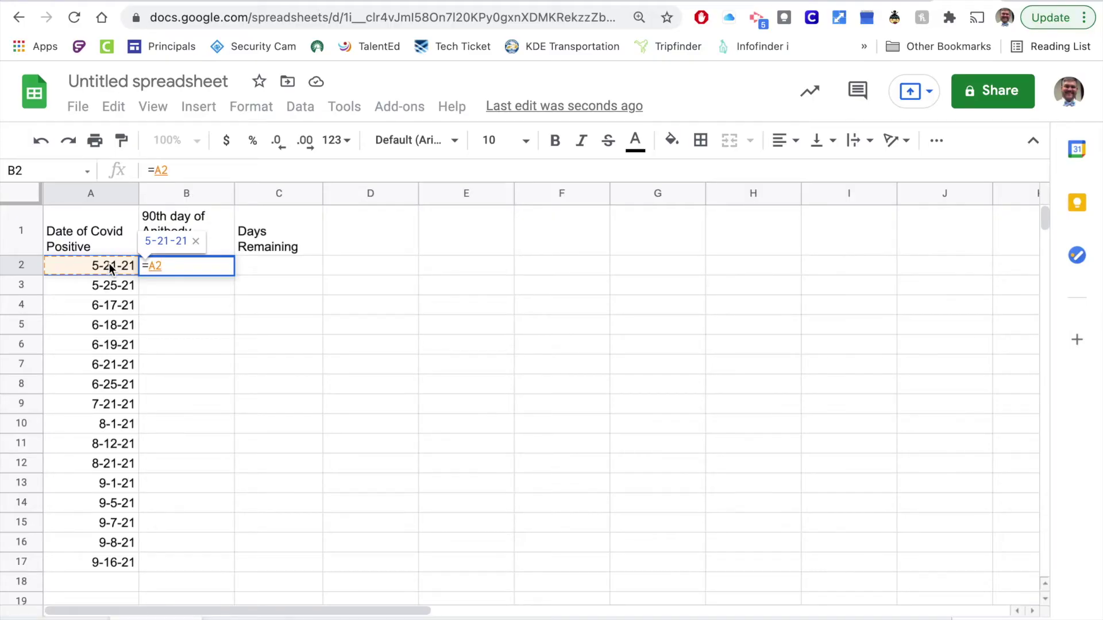
{"action": "type", "text": "+90"}
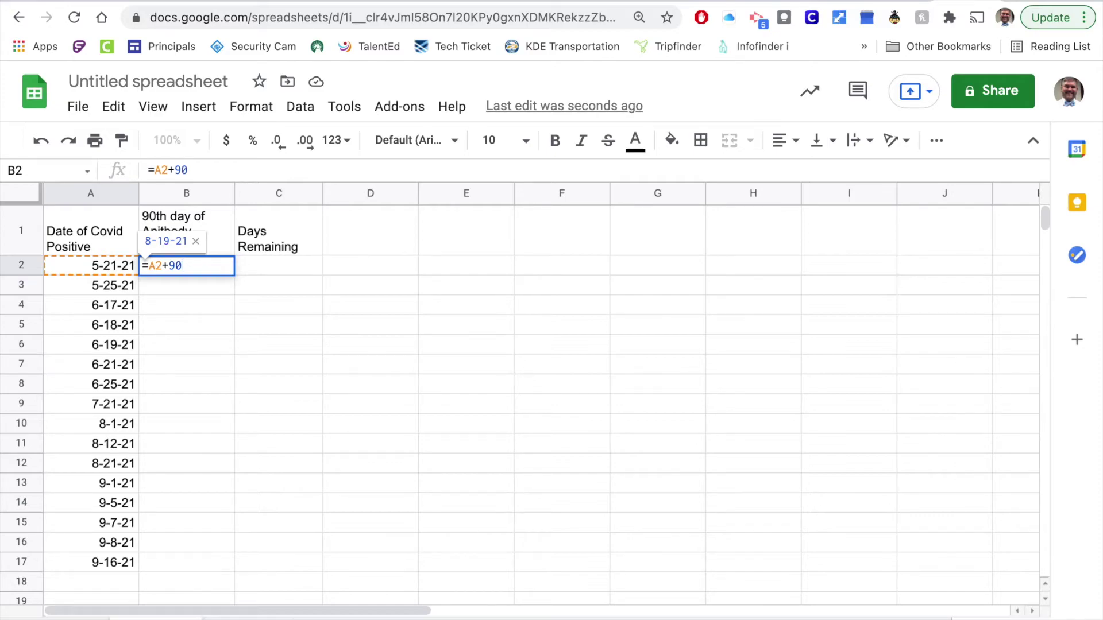
{"action": "key", "text": "Return"}
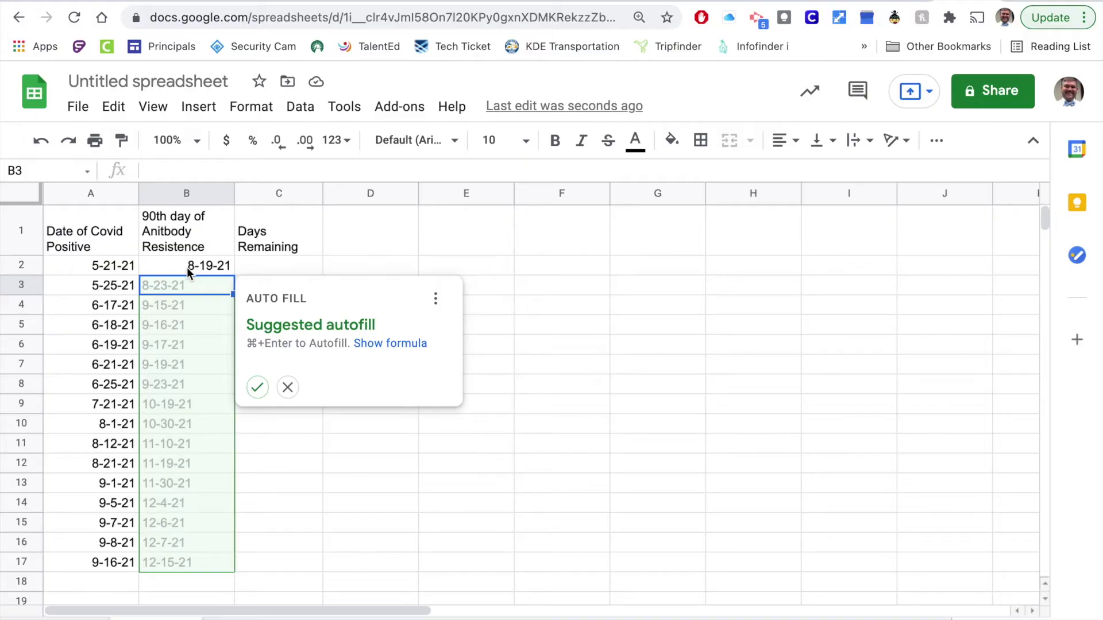
{"action": "left_click", "coordinate": [257, 389]}
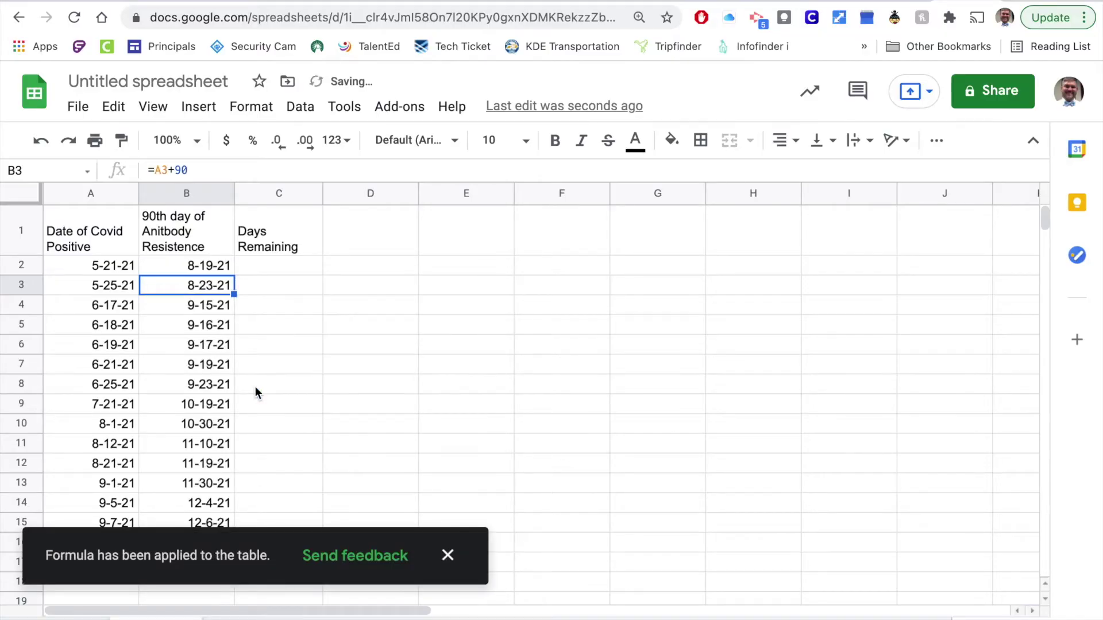
{"action": "left_click", "coordinate": [217, 365]}
- Copy the B17 plus-90 formula down through B24 with the fill handle
{"action": "scroll", "coordinate": [209, 357], "scroll_direction": "down", "scroll_amount": 5}
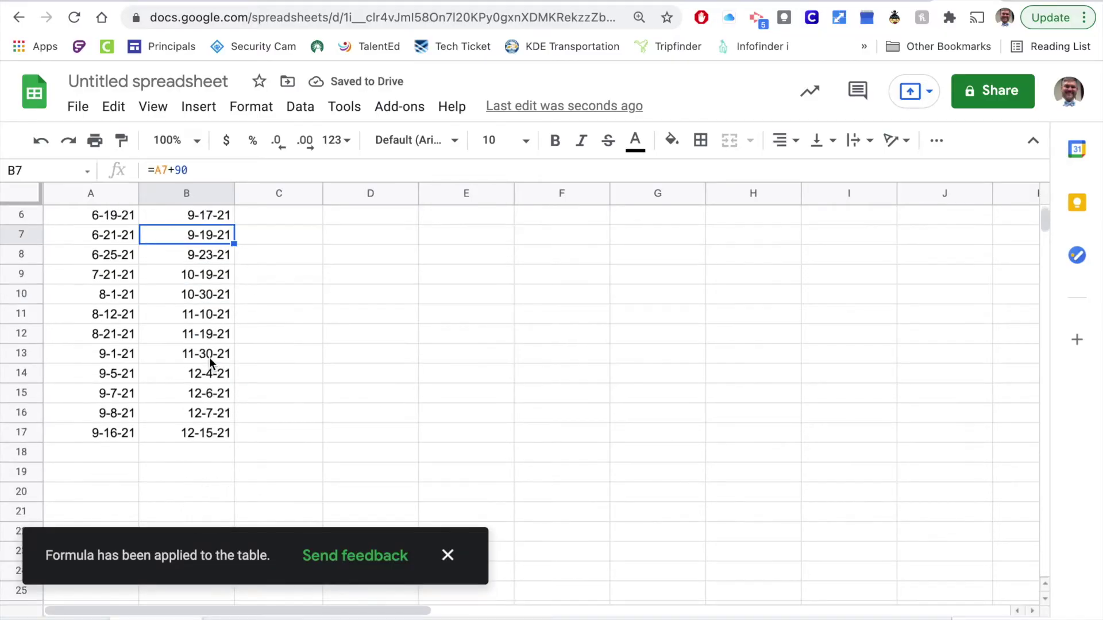
{"action": "left_click", "coordinate": [209, 357]}
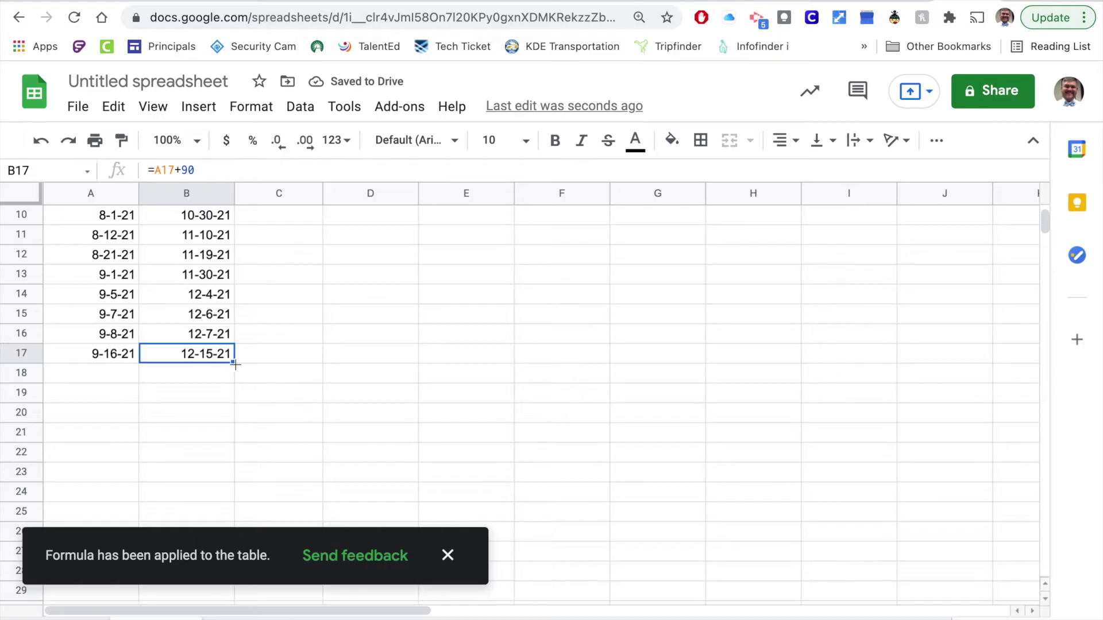
{"action": "left_click_drag", "start_coordinate": [235, 365], "coordinate": [231, 499]}
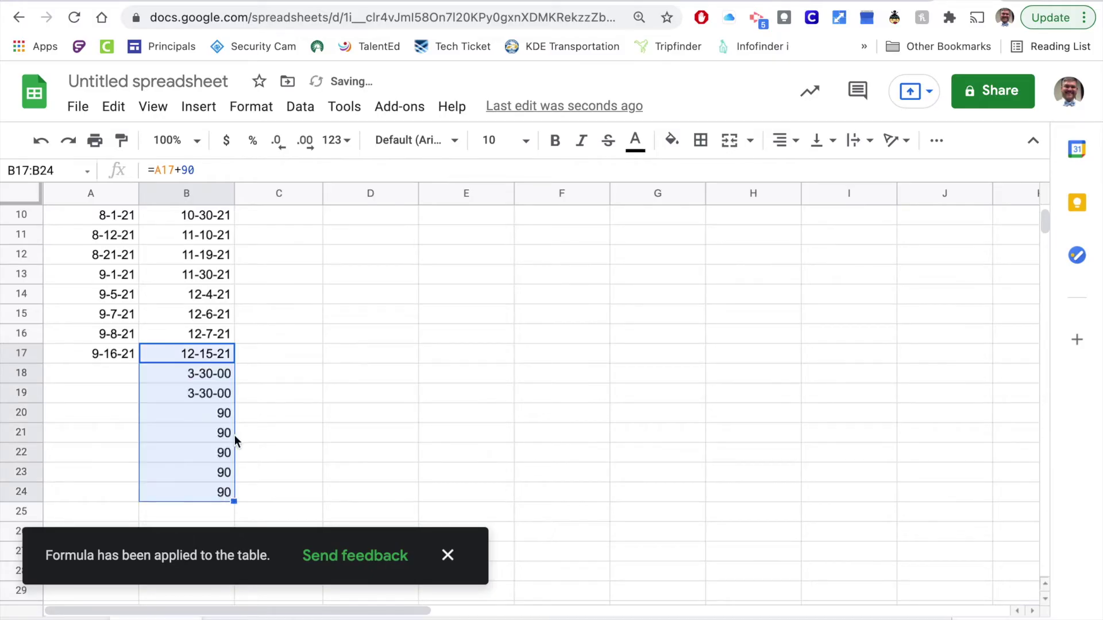
{"action": "left_click", "coordinate": [225, 357]}
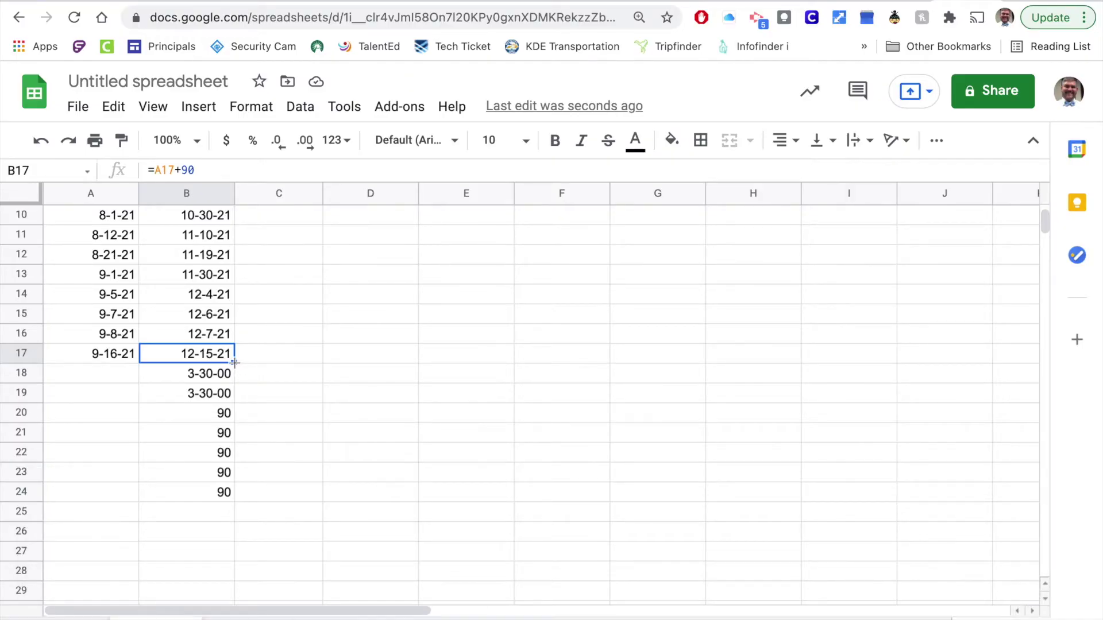
{"action": "left_click_drag", "start_coordinate": [235, 362], "coordinate": [229, 498]}
{"action": "left_click", "coordinate": [200, 379]}
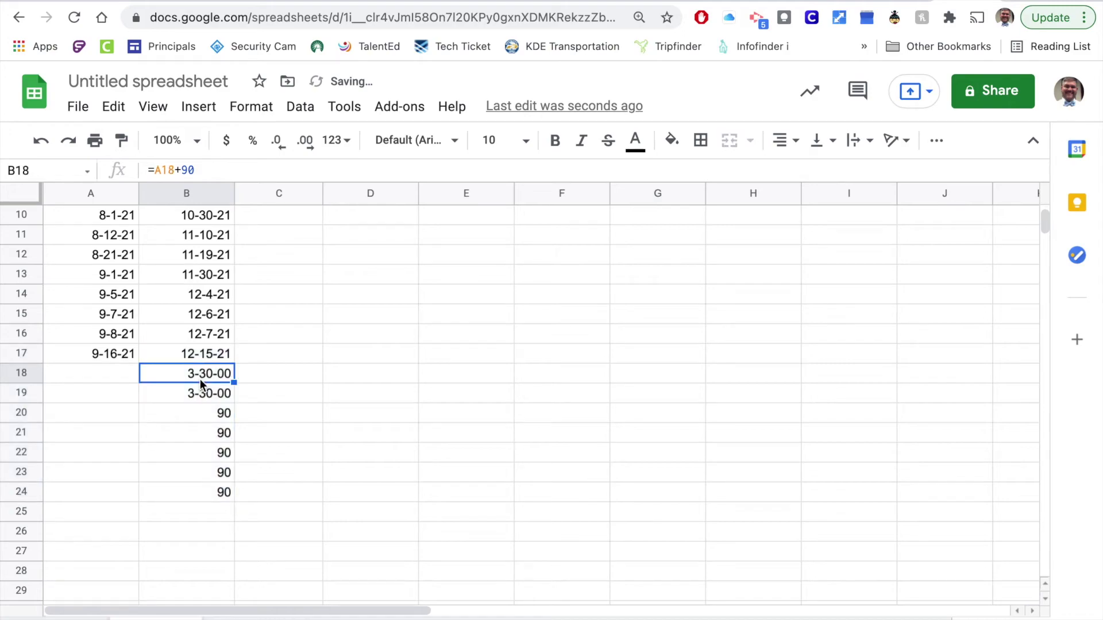
- Add the dates 9-17-21, 9-14-21 and 9-12-21 in A18:A20
{"action": "left_click", "coordinate": [109, 376]}
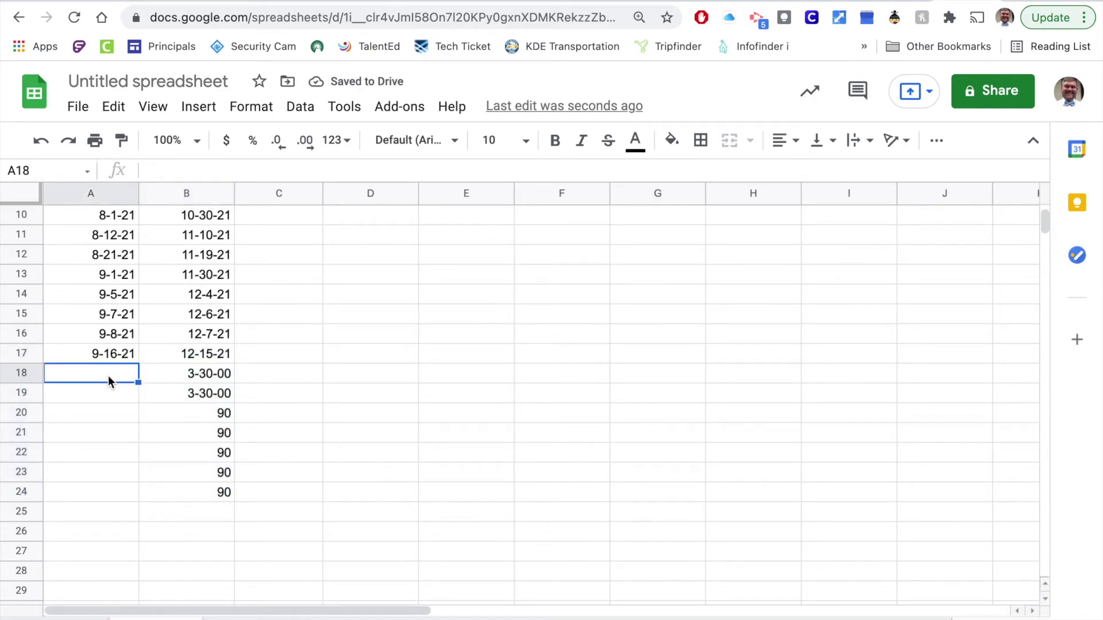
{"action": "type", "text": "9"}
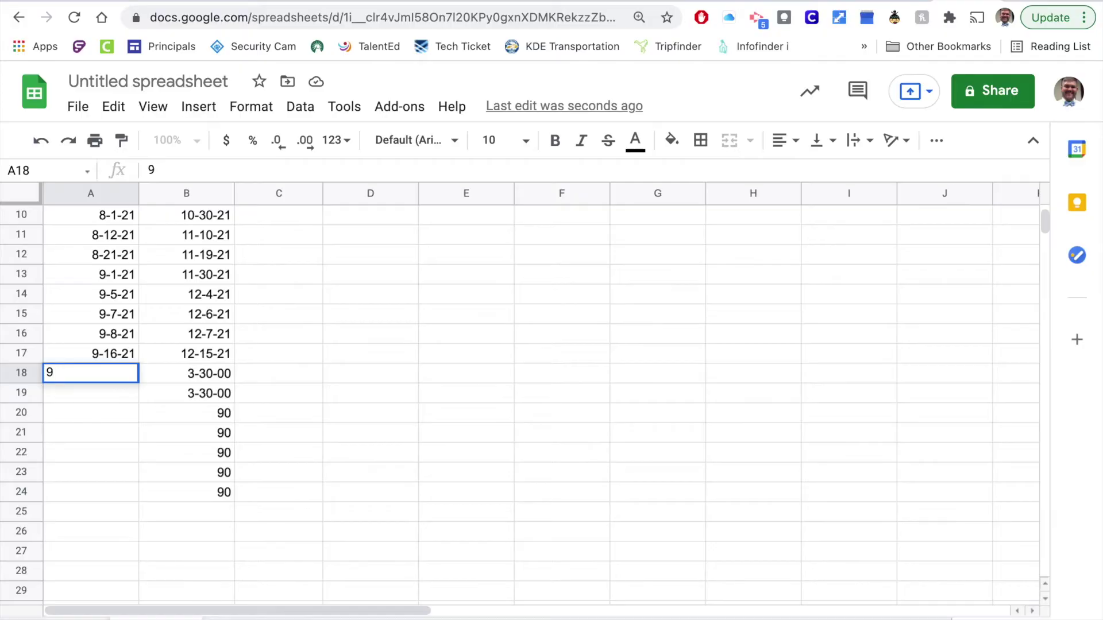
{"action": "type", "text": "-17-21"}
{"action": "key", "text": "Return"}
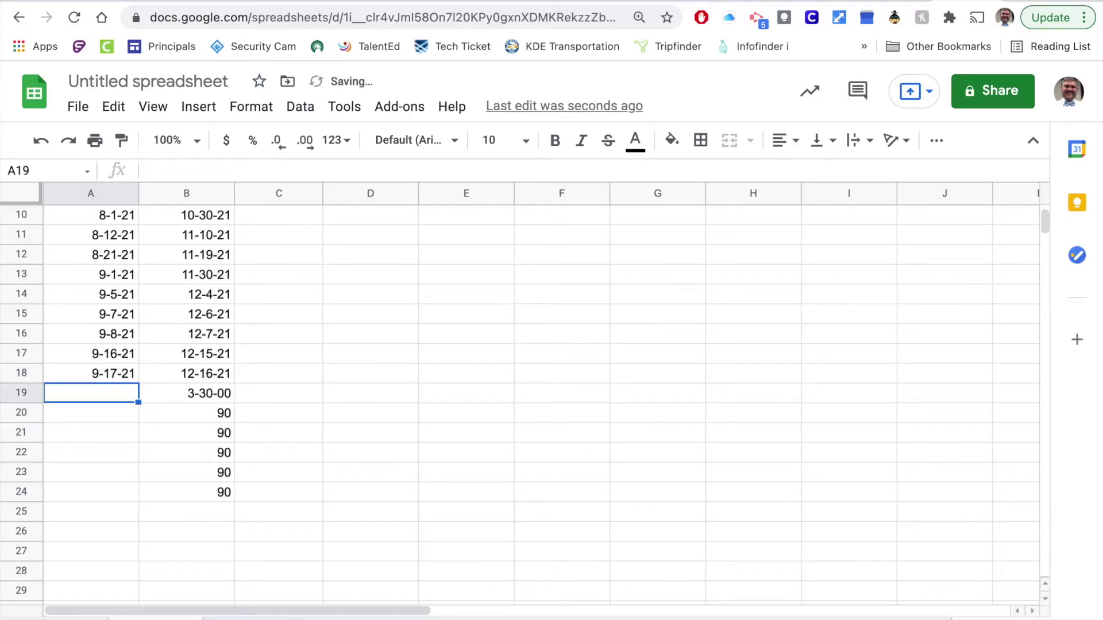
{"action": "left_click", "coordinate": [91, 373]}
{"action": "left_click", "coordinate": [91, 393]}
{"action": "type", "text": "9-14"}
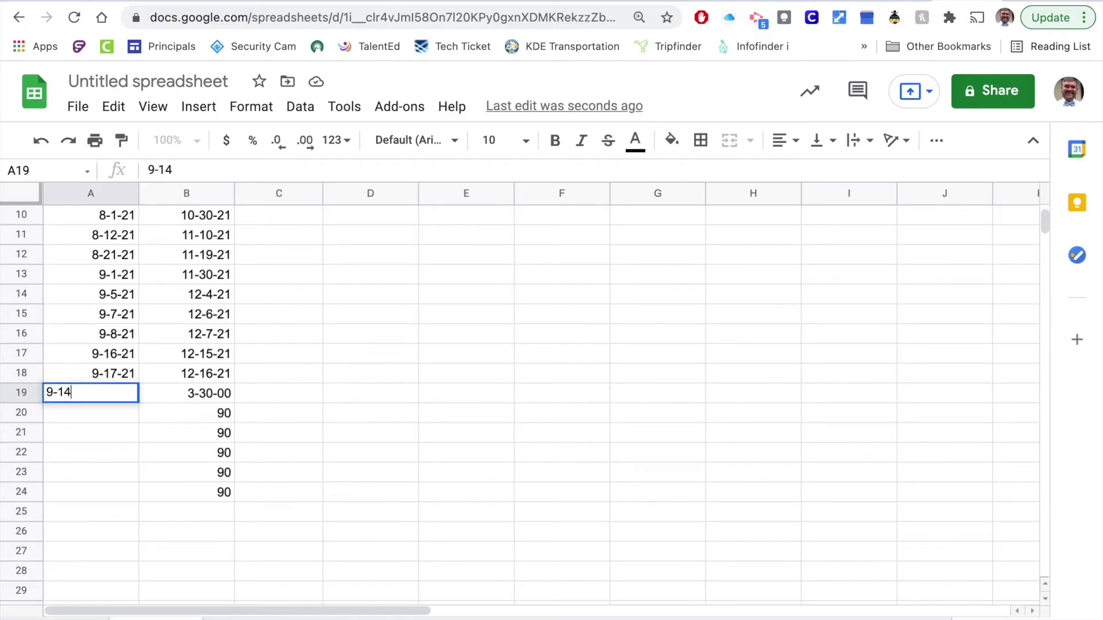
{"action": "type", "text": "-21"}
{"action": "key", "text": "Return"}
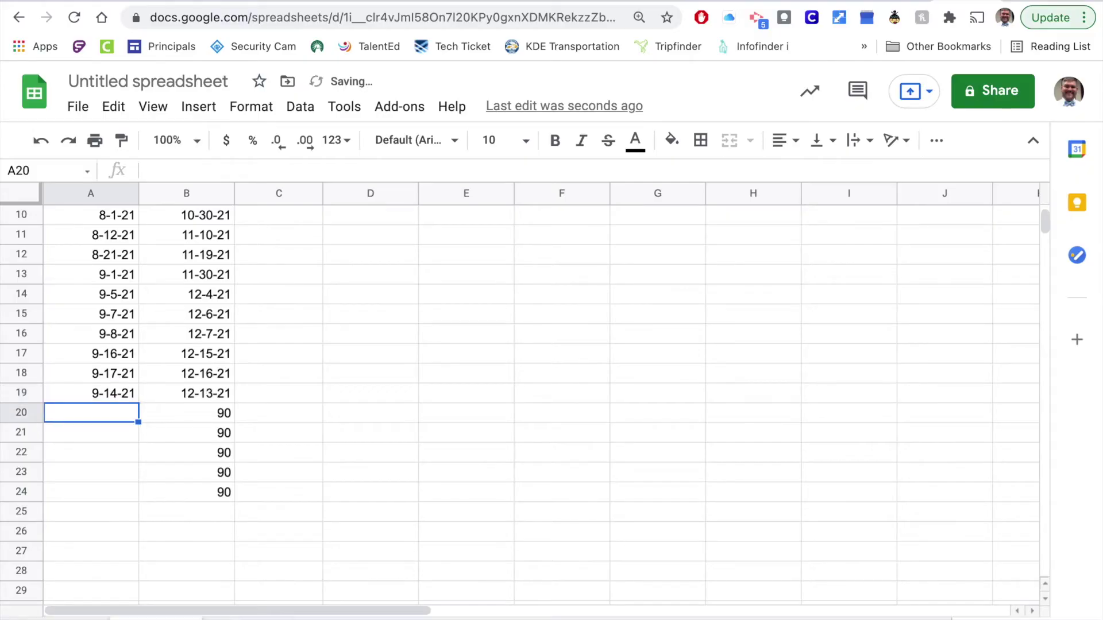
{"action": "type", "text": "9-12"}
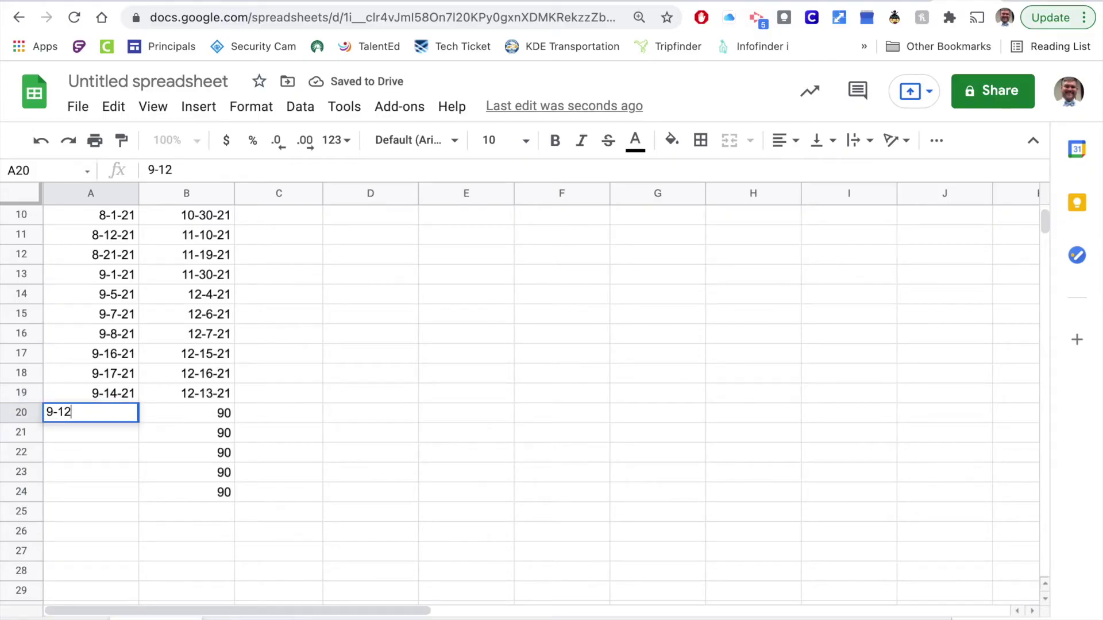
{"action": "type", "text": "-21"}
{"action": "key", "text": "Return"}
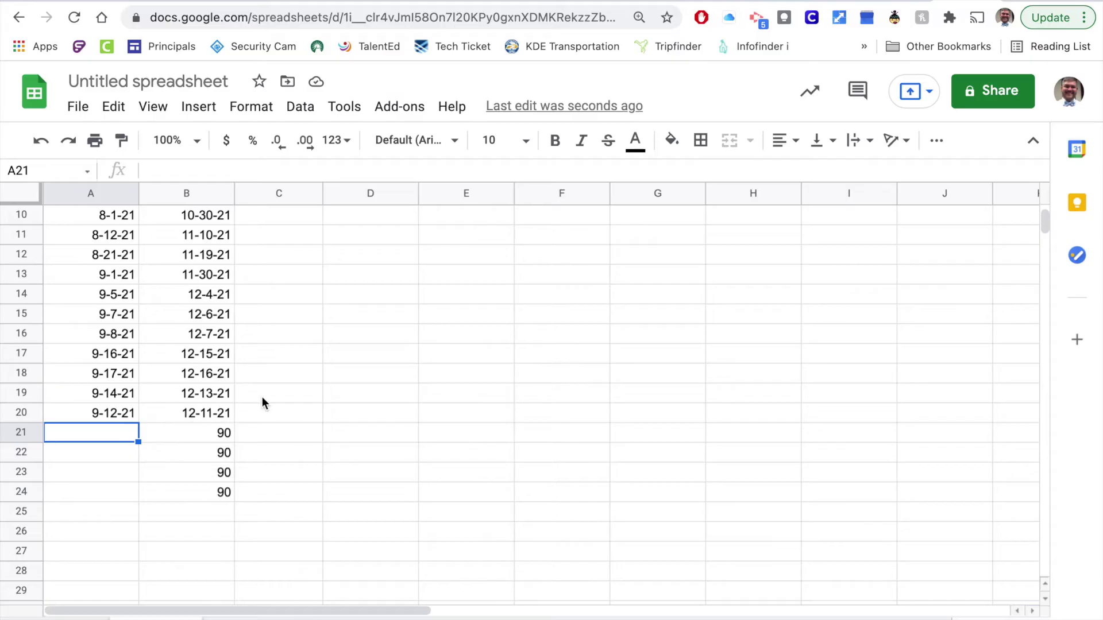
{"action": "scroll", "coordinate": [262, 395], "scroll_direction": "up", "scroll_amount": 3}
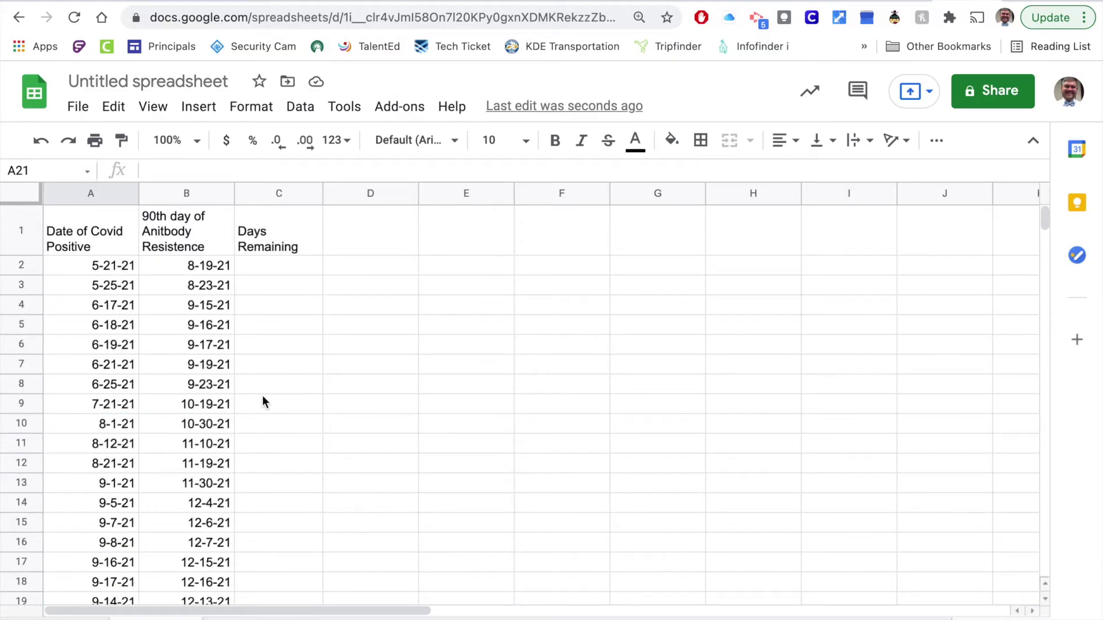
- Enter =B2-TODAY() in C2 to compute days remaining
{"action": "left_click", "coordinate": [271, 270]}
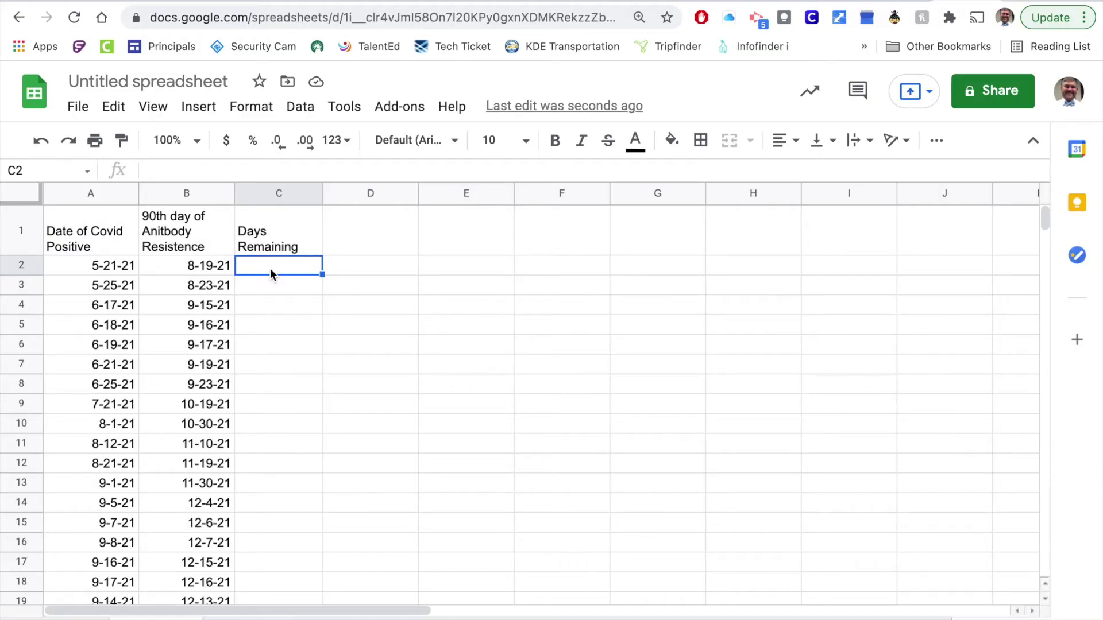
{"action": "type", "text": "="}
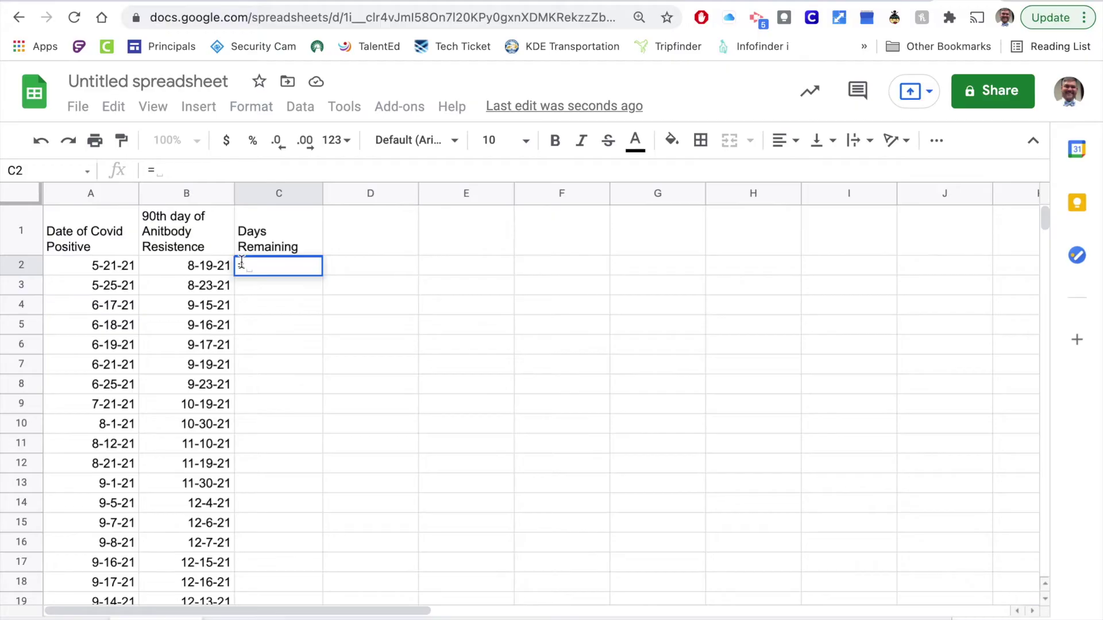
{"action": "left_click", "coordinate": [198, 266]}
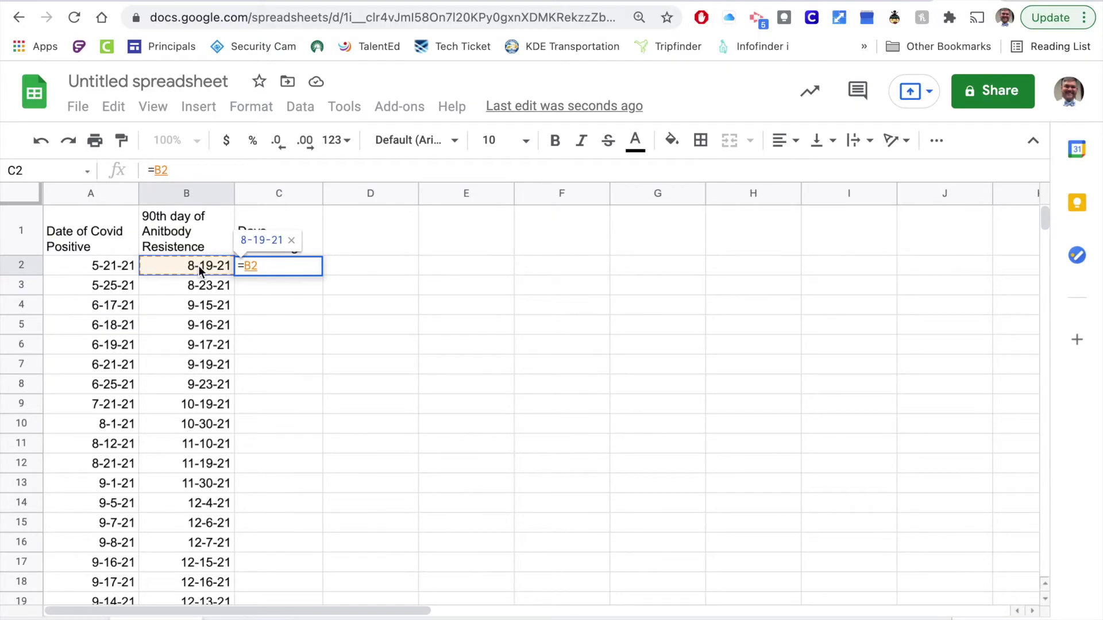
{"action": "type", "text": "-"}
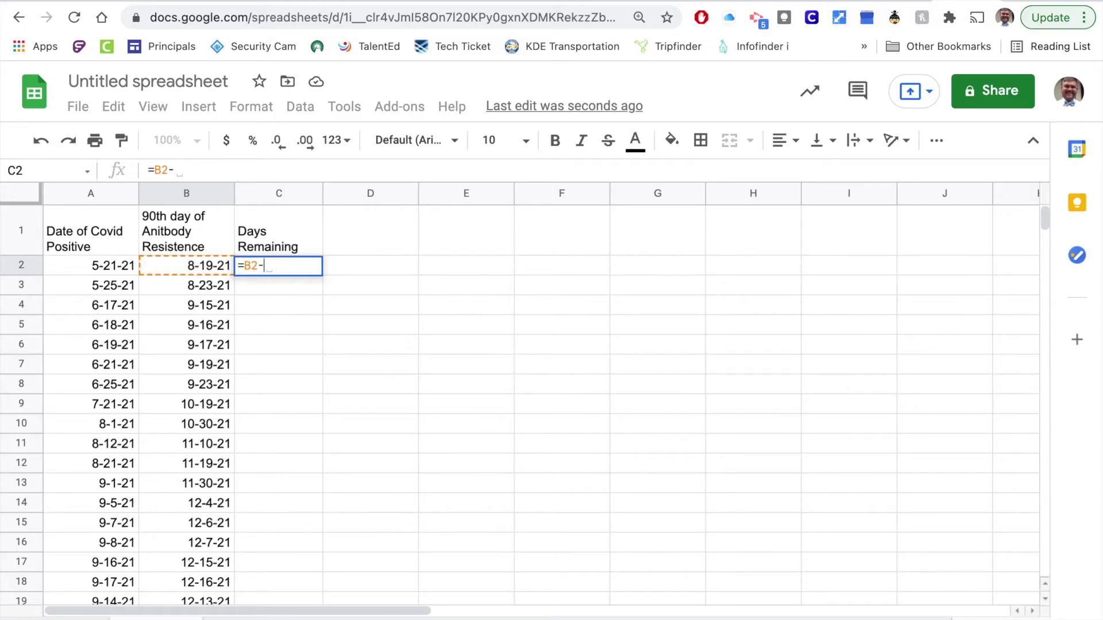
{"action": "type", "text": "today"}
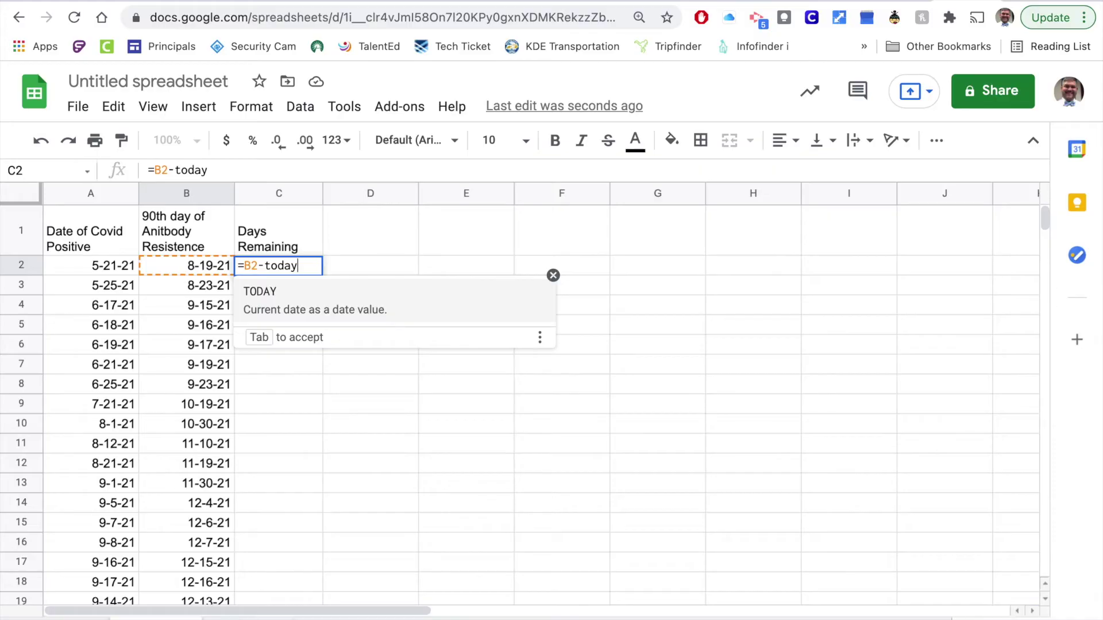
{"action": "key", "text": "Tab"}
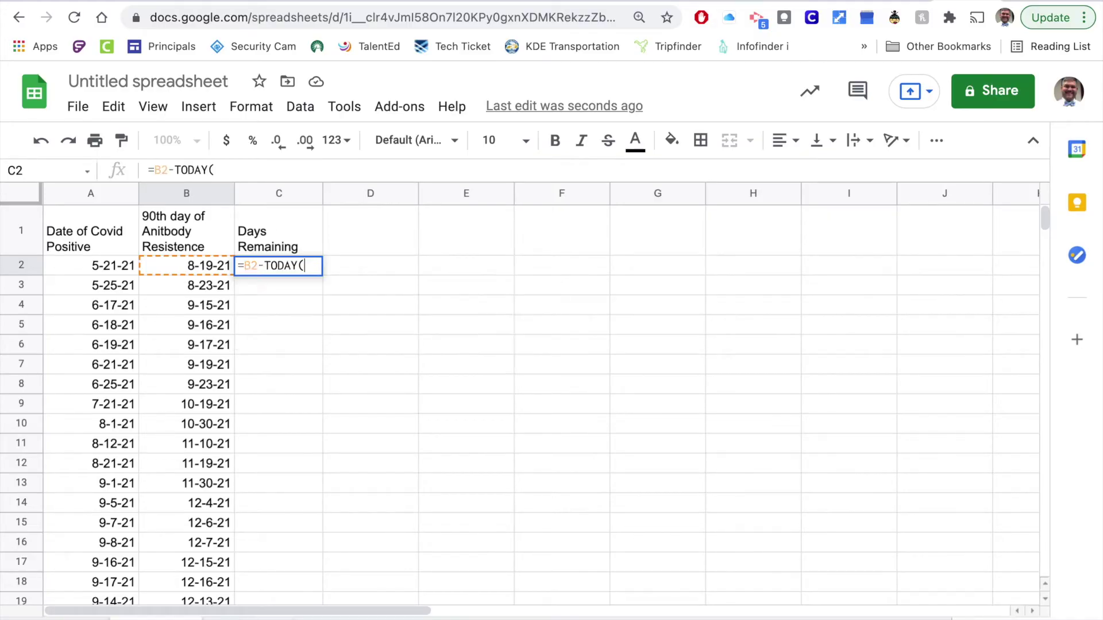
{"action": "key", "text": "Return"}
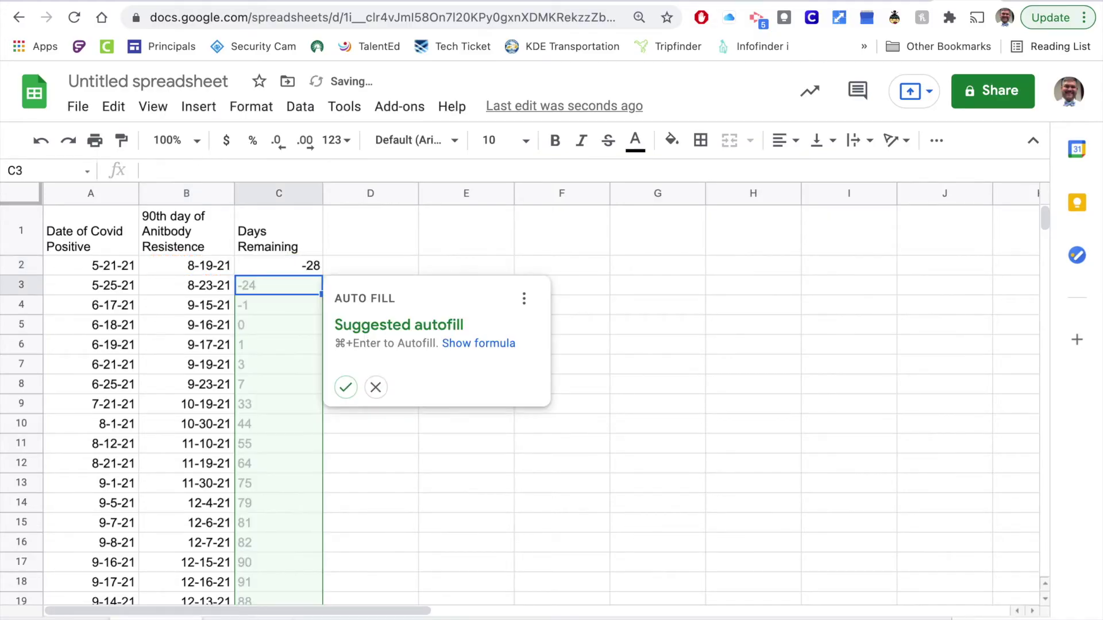
{"action": "scroll", "coordinate": [280, 427], "scroll_direction": "down", "scroll_amount": 1}
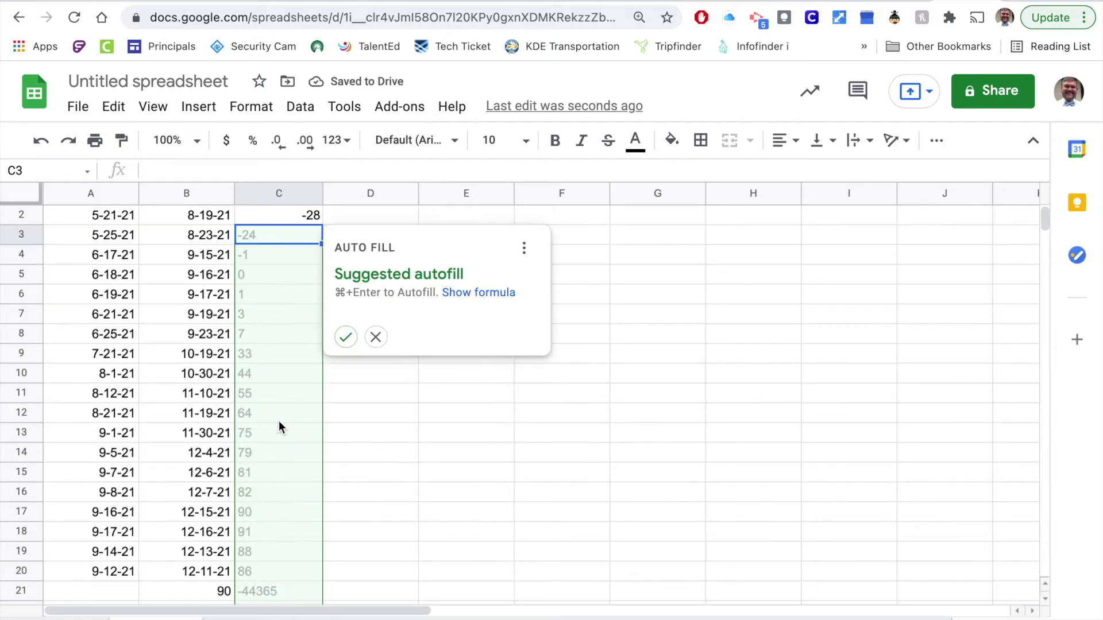
{"action": "left_click", "coordinate": [346, 339]}
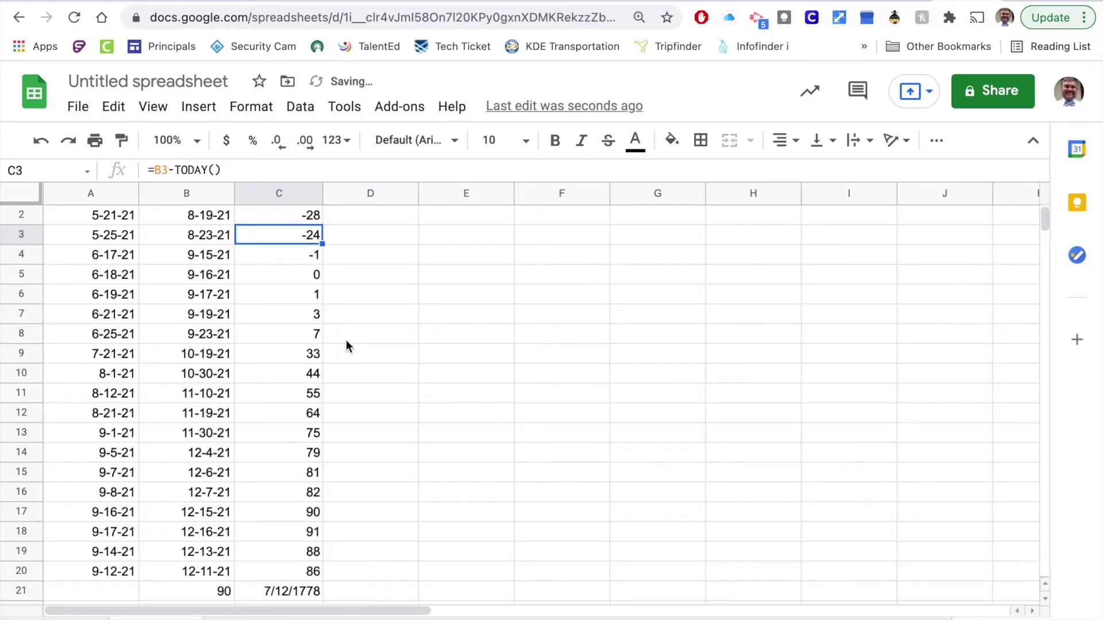
{"action": "scroll", "coordinate": [328, 423], "scroll_direction": "up", "scroll_amount": 1}
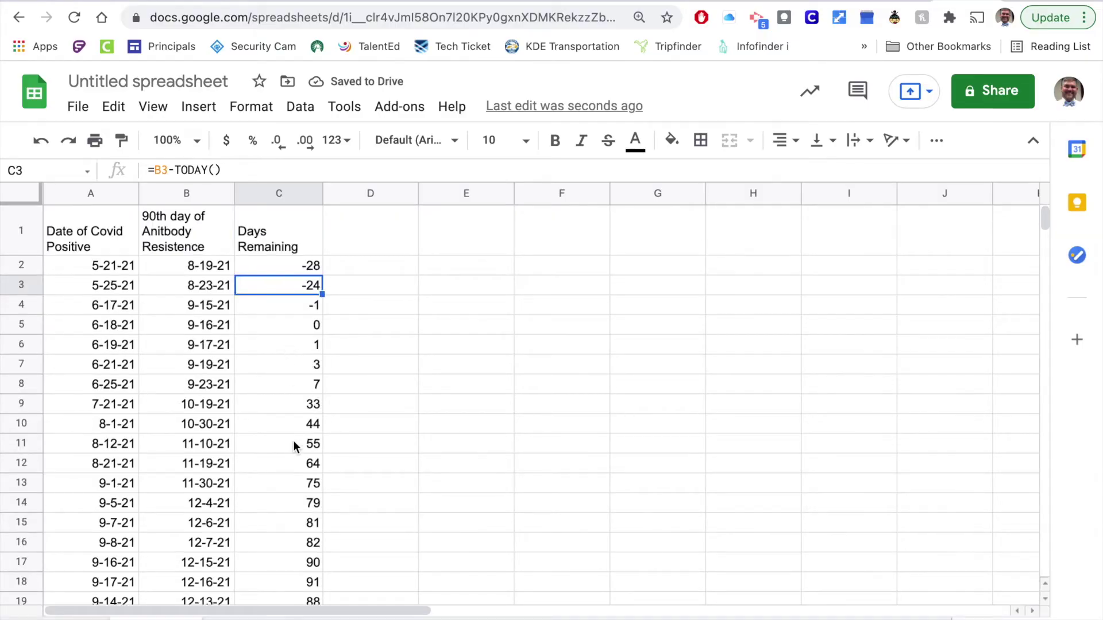
{"action": "scroll", "coordinate": [308, 279], "scroll_direction": "down", "scroll_amount": 1}
{"action": "scroll", "coordinate": [308, 279], "scroll_direction": "down", "scroll_amount": 2}
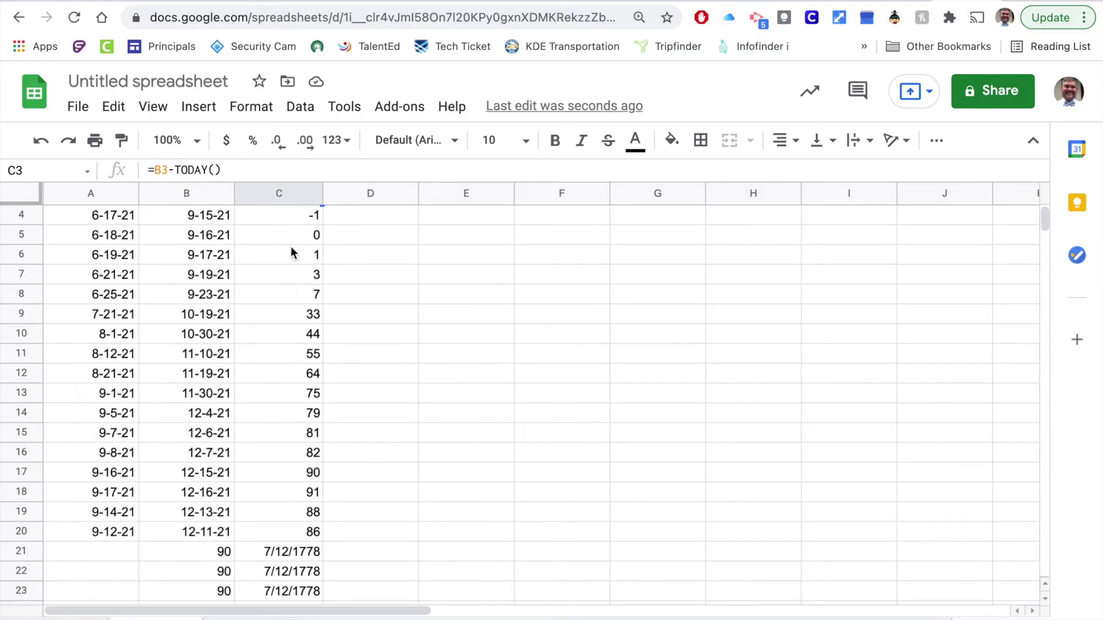
{"action": "scroll", "coordinate": [287, 281], "scroll_direction": "up", "scroll_amount": 3}
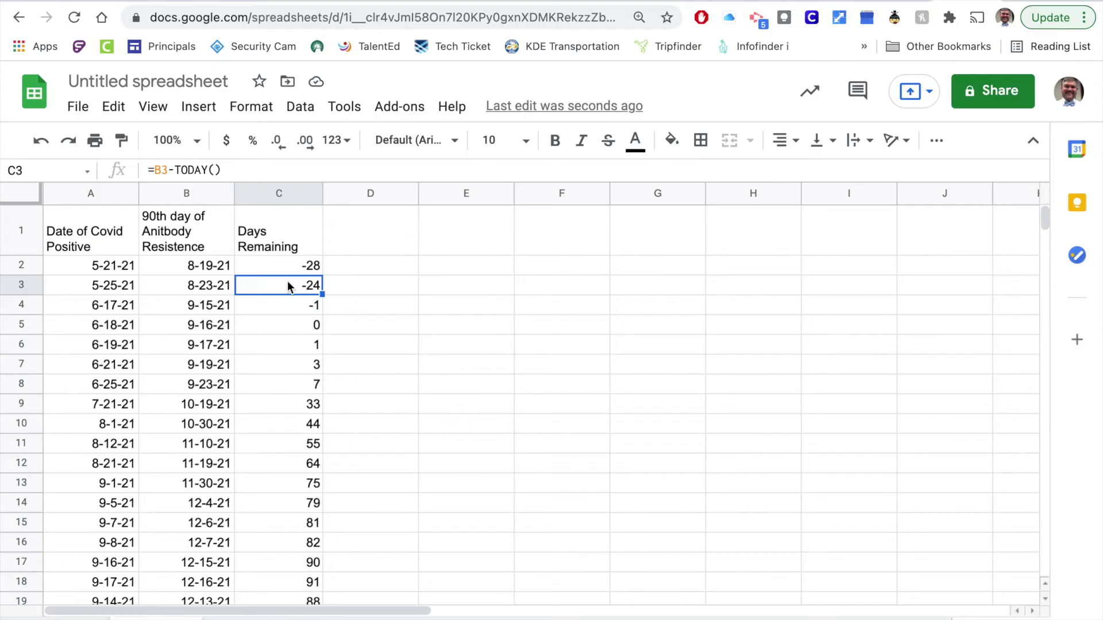
{"action": "left_click", "coordinate": [114, 270]}
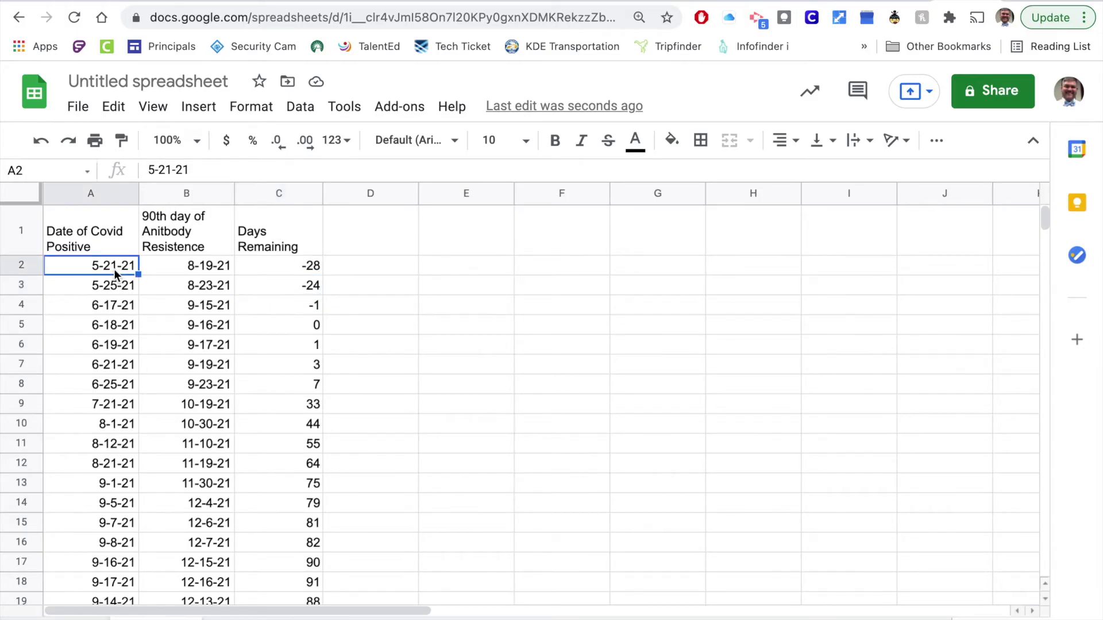
{"action": "key", "text": "Right"}
{"action": "key", "text": "Right"}
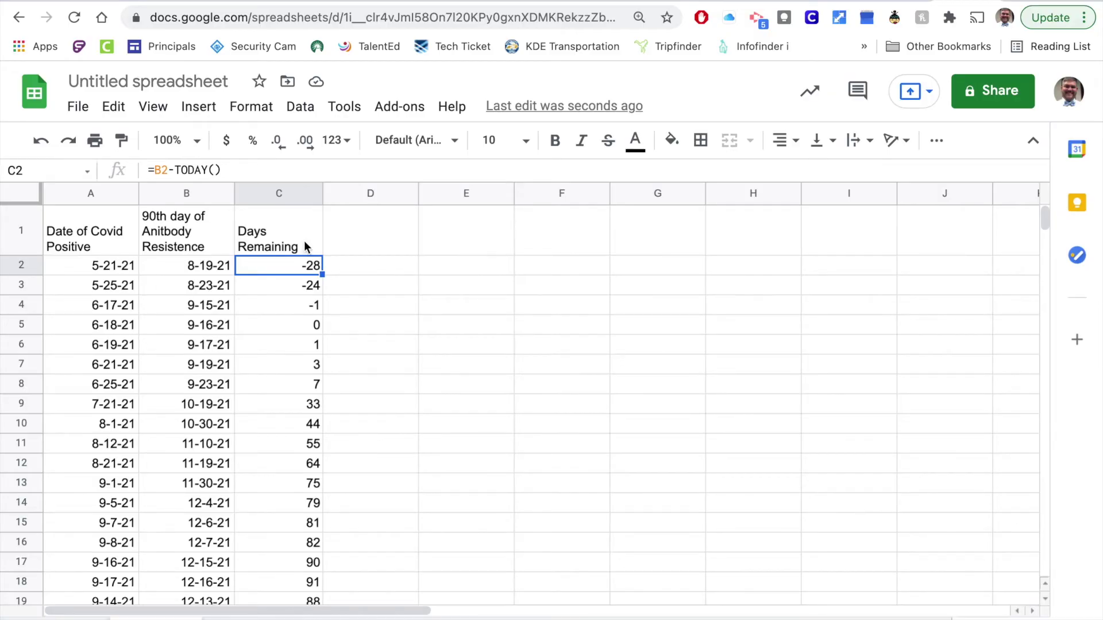
- Add a conditional format rule on column C: greater than or equal to 10, bright green fill
{"action": "left_click", "coordinate": [287, 195]}
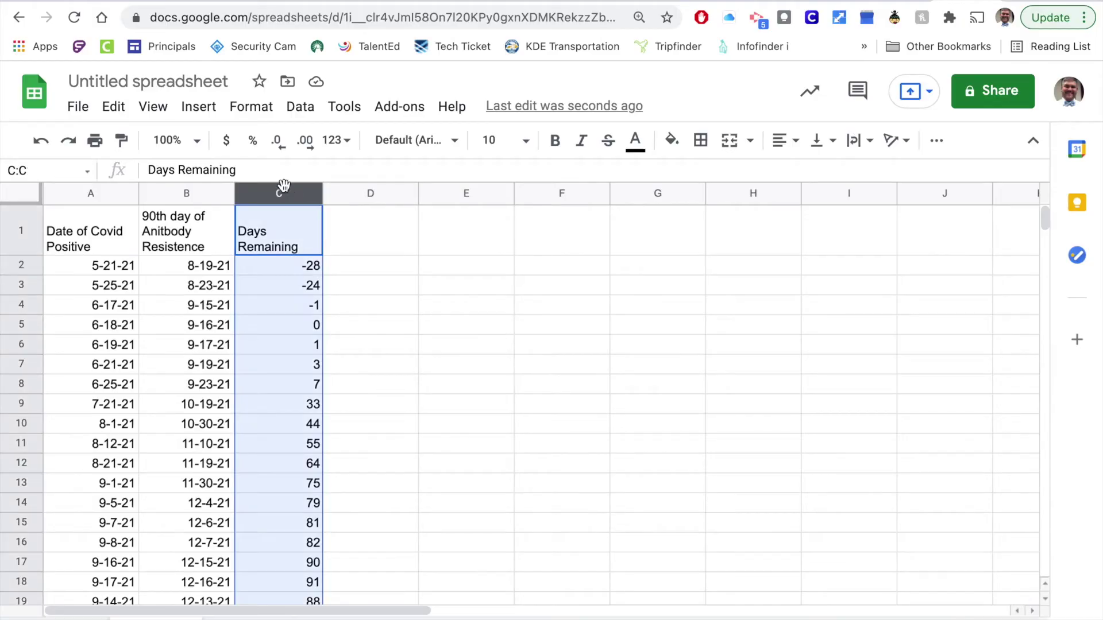
{"action": "left_click", "coordinate": [249, 109]}
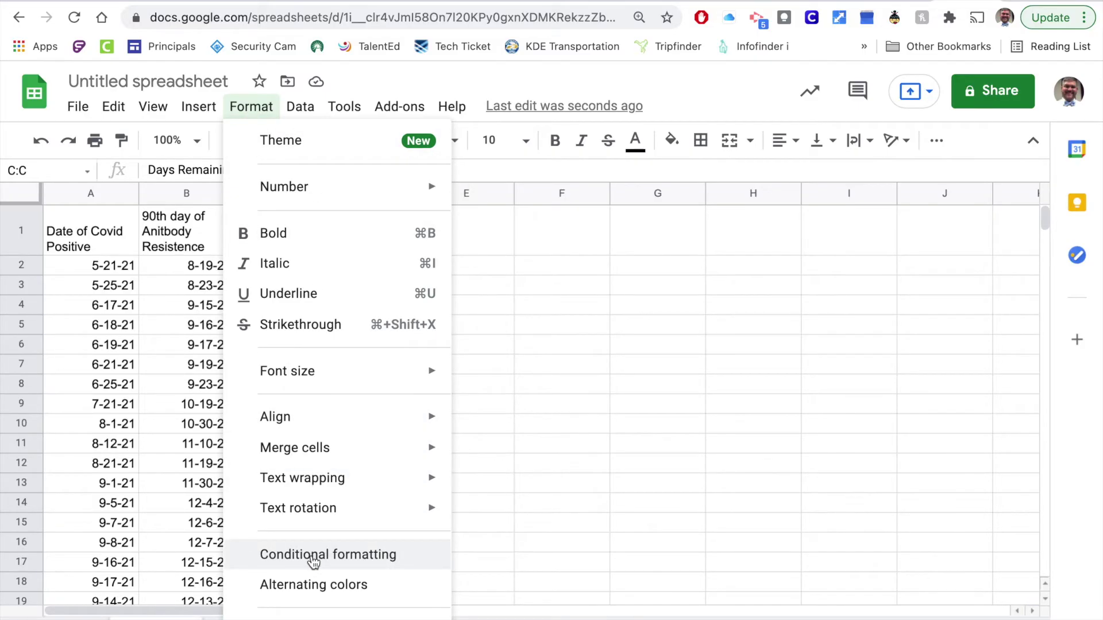
{"action": "left_click", "coordinate": [313, 561]}
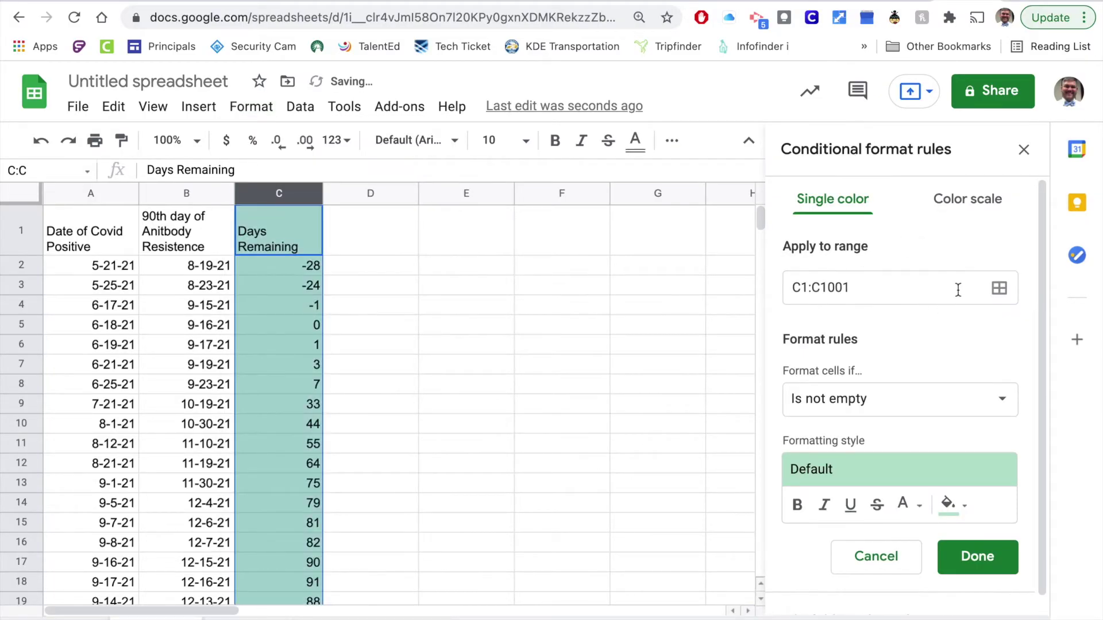
{"action": "left_click", "coordinate": [981, 399]}
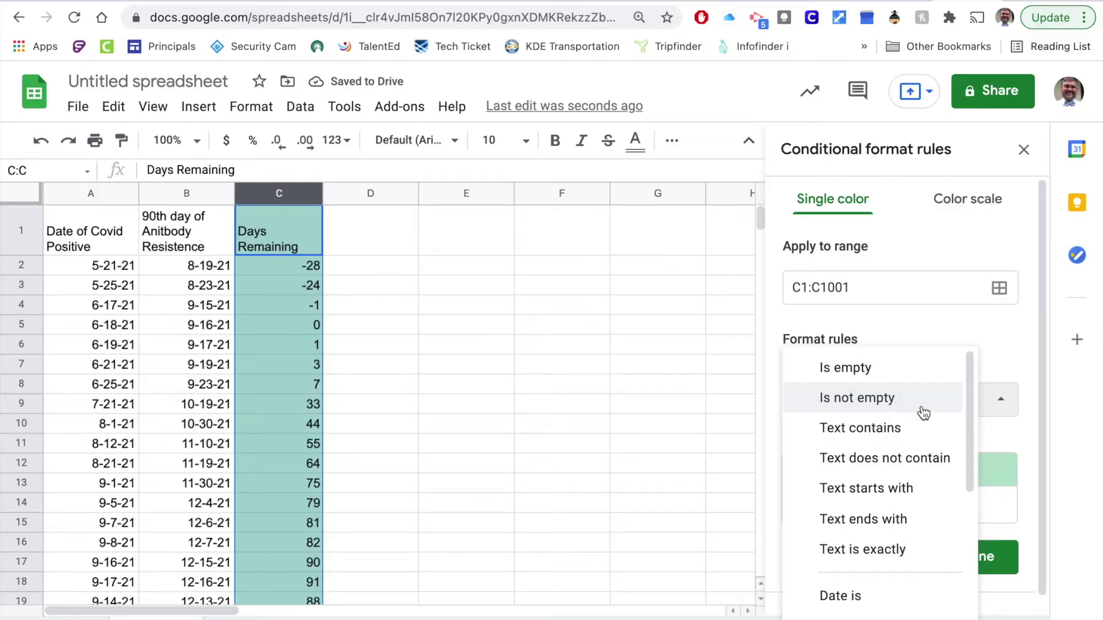
{"action": "scroll", "coordinate": [839, 512], "scroll_direction": "down", "scroll_amount": 2}
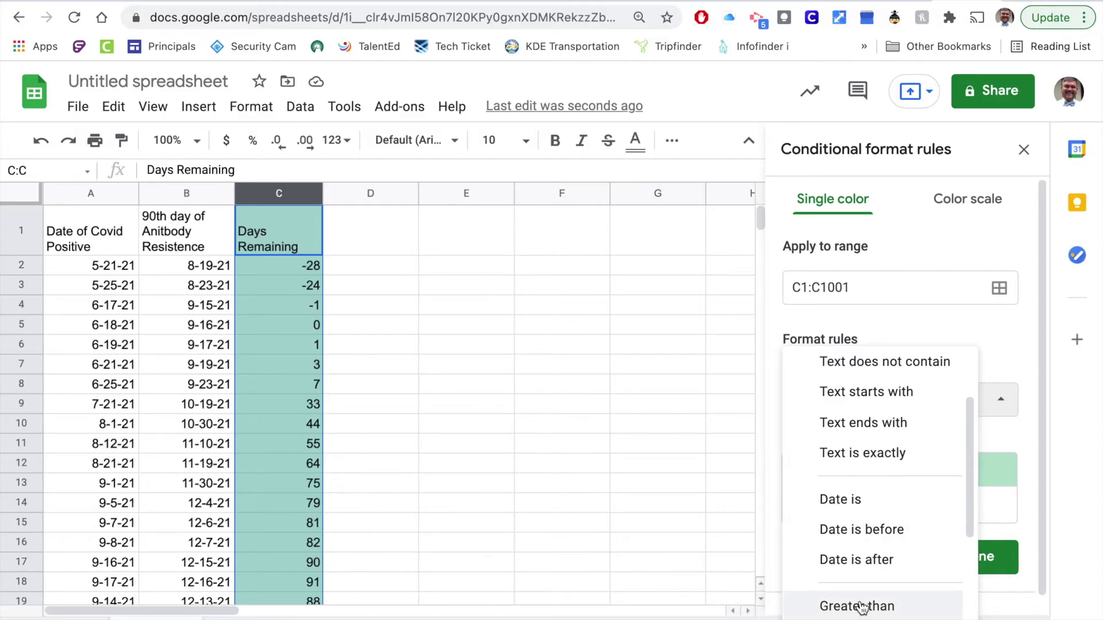
{"action": "left_click", "coordinate": [860, 607]}
{"action": "left_click", "coordinate": [971, 405]}
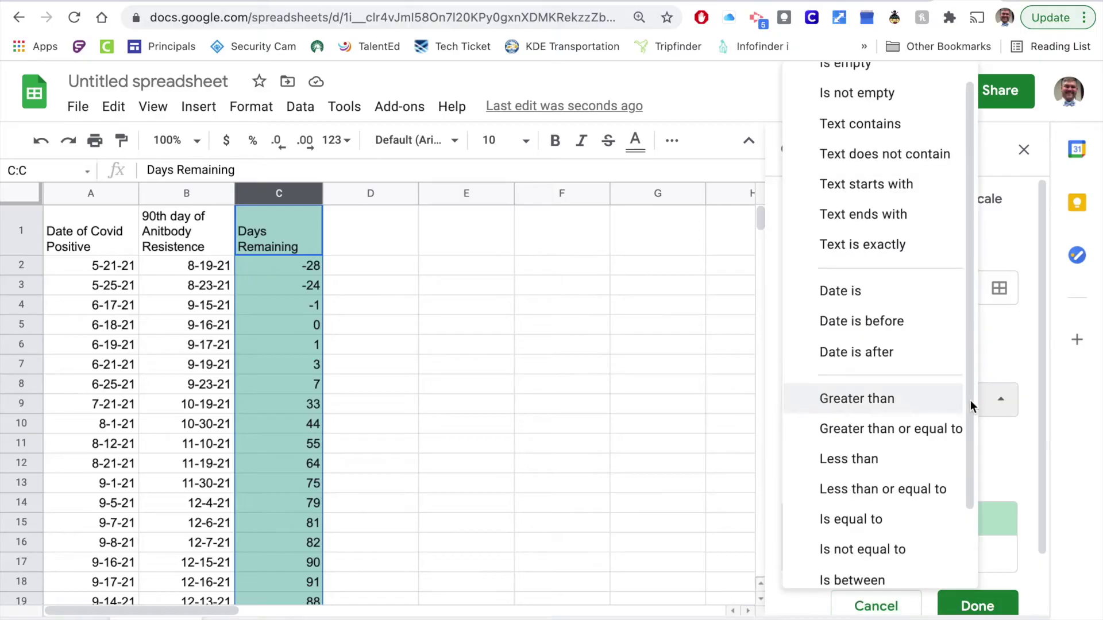
{"action": "left_click", "coordinate": [899, 429]}
{"action": "left_click", "coordinate": [866, 453]}
{"action": "type", "text": "10"}
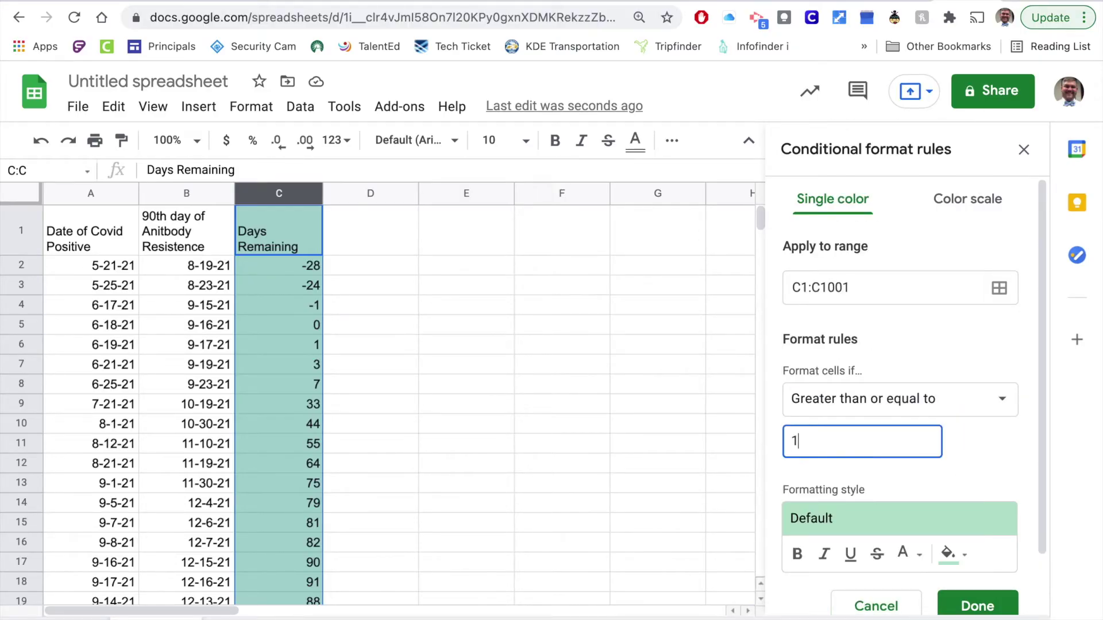
{"action": "left_click", "coordinate": [958, 554]}
{"action": "left_click", "coordinate": [850, 289]}
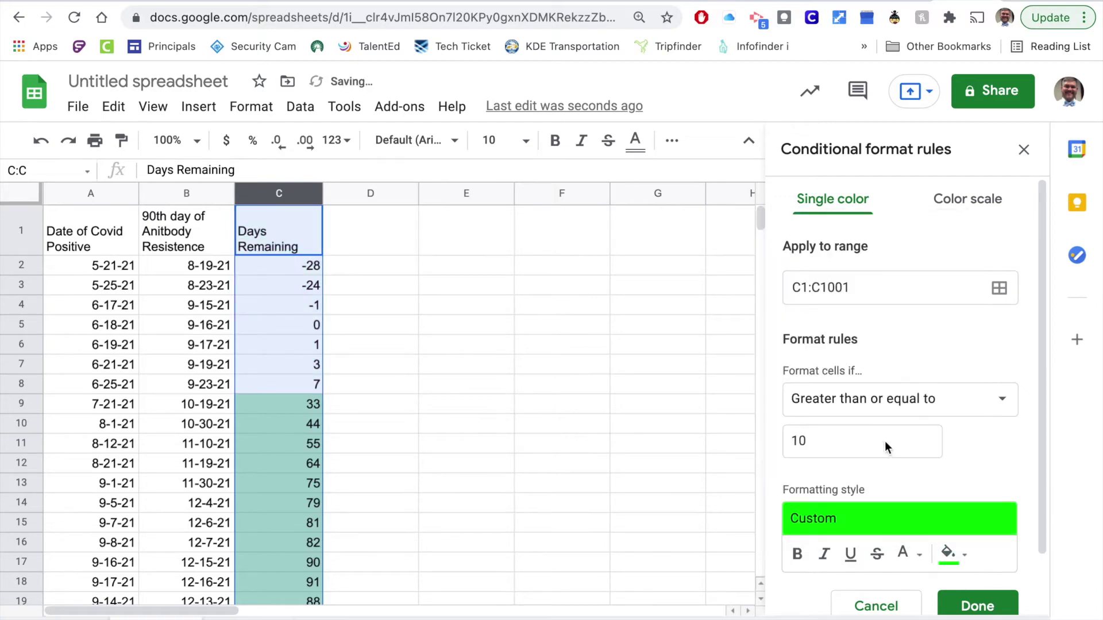
{"action": "left_click", "coordinate": [977, 606]}
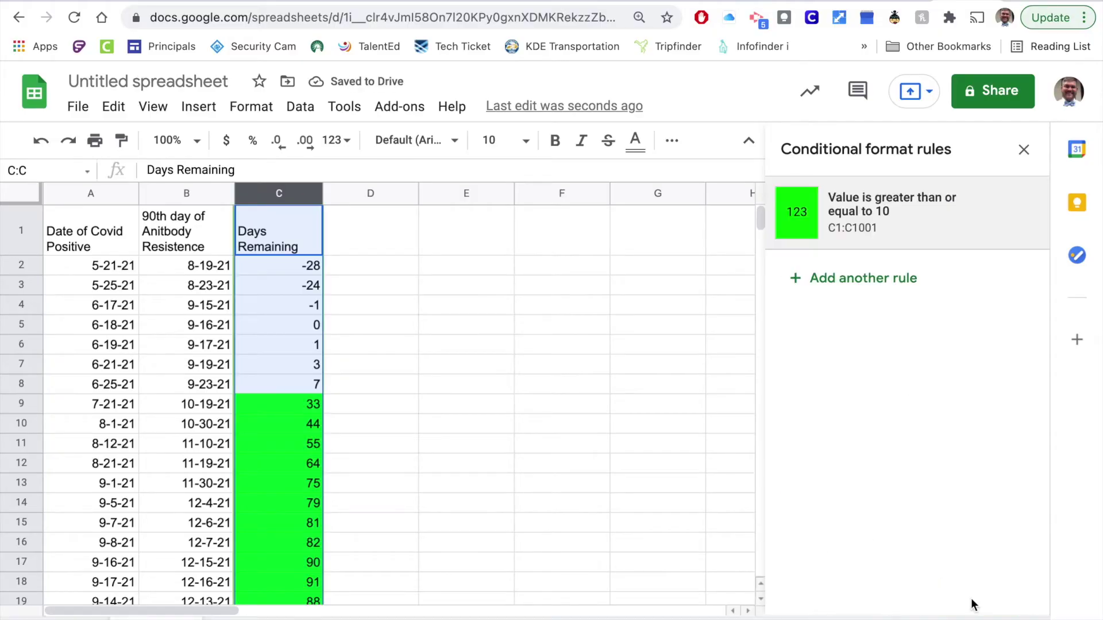
- Add a second column C rule with the condition 'Is between' 1 and 10
{"action": "left_click", "coordinate": [856, 278]}
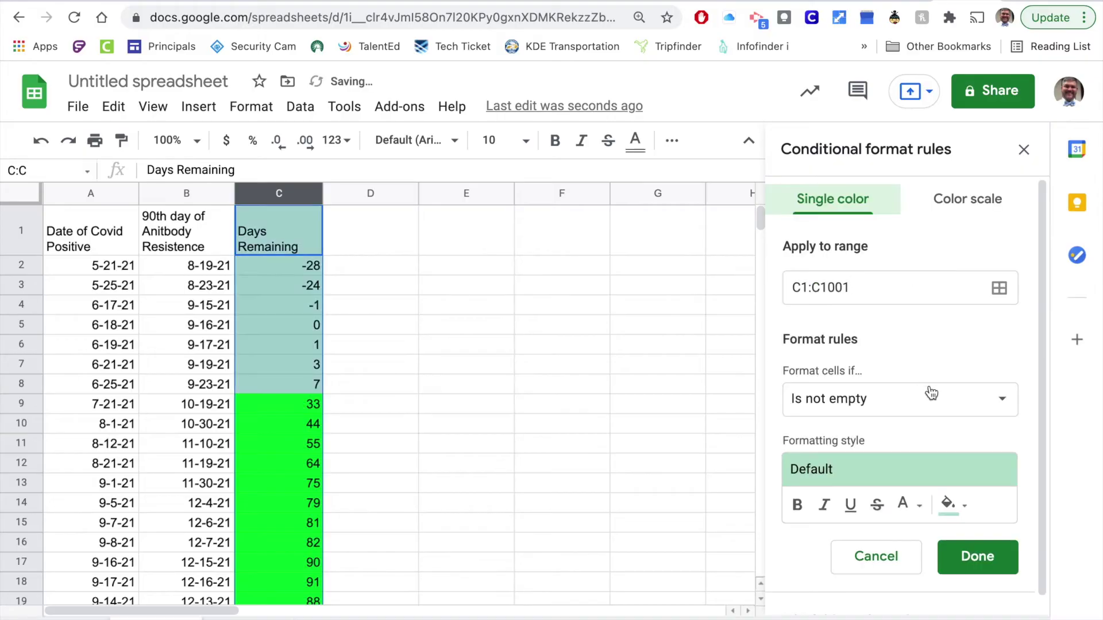
{"action": "left_click", "coordinate": [997, 402]}
{"action": "scroll", "coordinate": [925, 483], "scroll_direction": "down", "scroll_amount": 1}
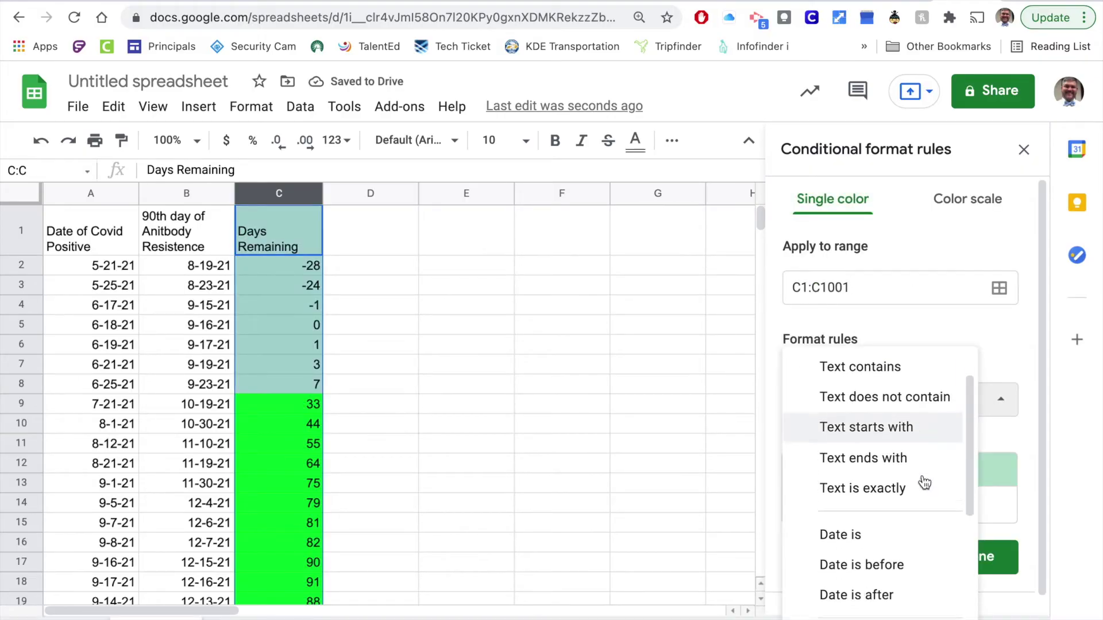
{"action": "scroll", "coordinate": [925, 483], "scroll_direction": "down", "scroll_amount": 4}
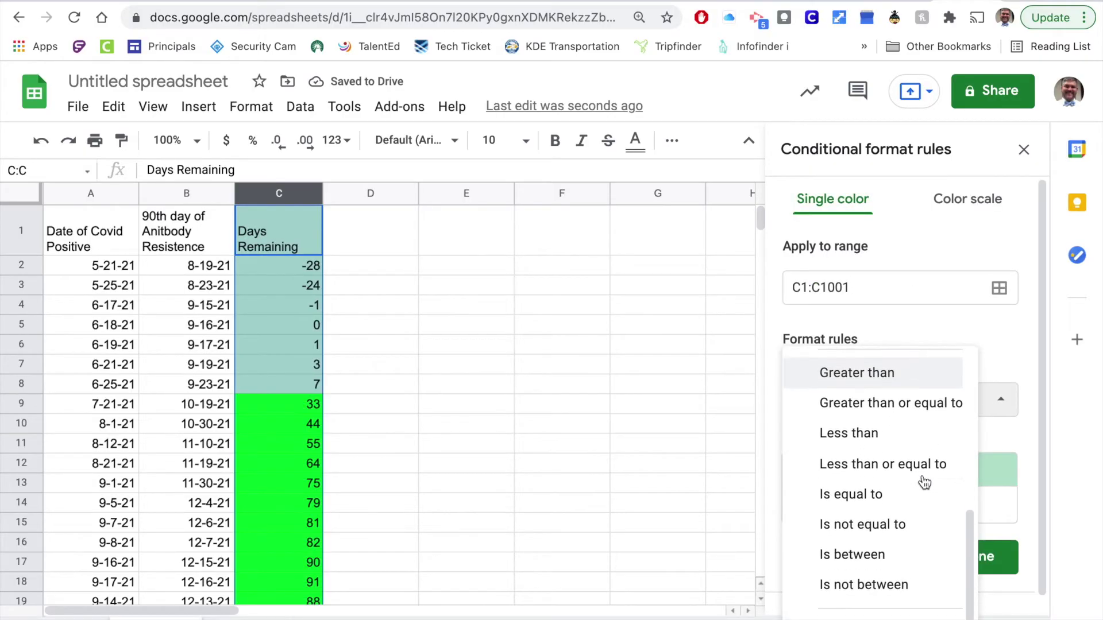
{"action": "left_click", "coordinate": [863, 556]}
{"action": "left_click", "coordinate": [852, 440]}
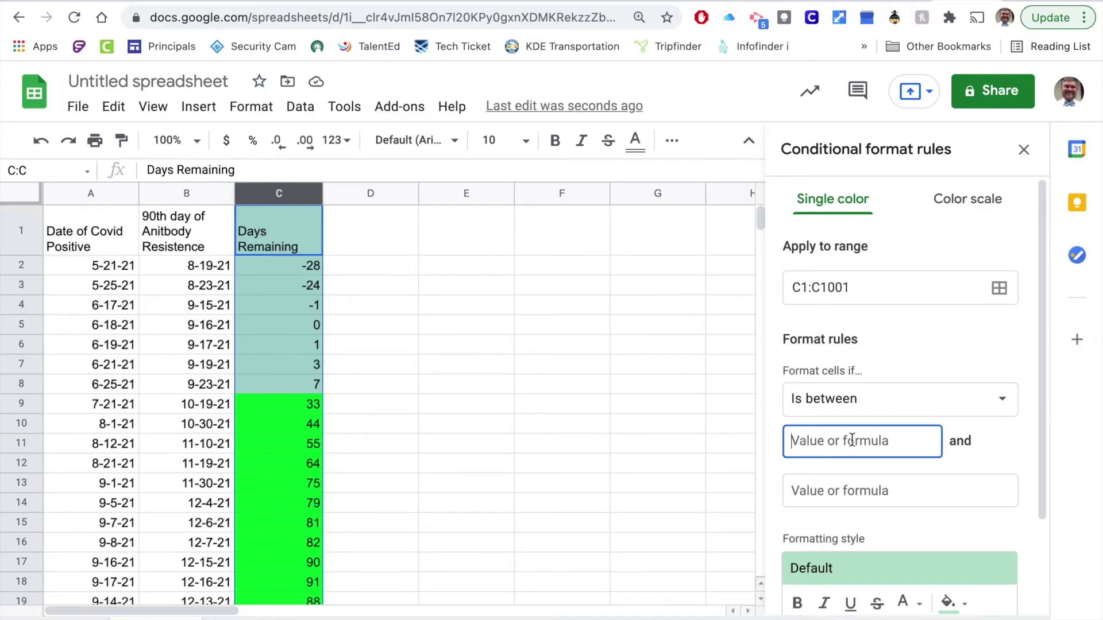
{"action": "type", "text": "1"}
{"action": "left_click", "coordinate": [855, 495]}
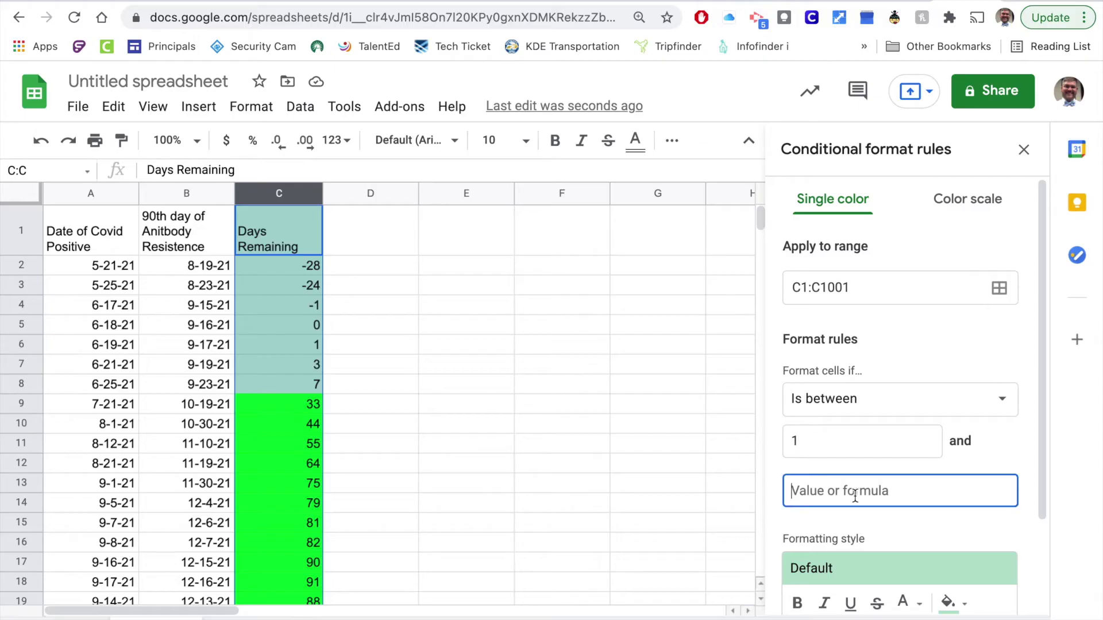
{"action": "type", "text": "10"}
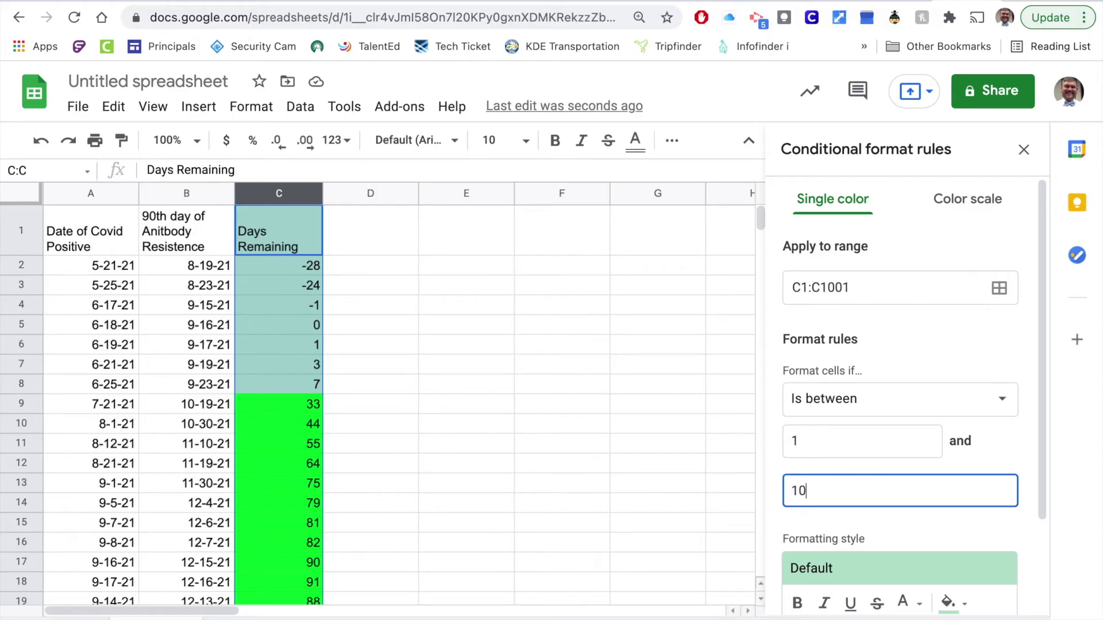
- Give the between rule a yellow fill, save it, and start a third rule
{"action": "scroll", "coordinate": [915, 432], "scroll_direction": "down", "scroll_amount": 2}
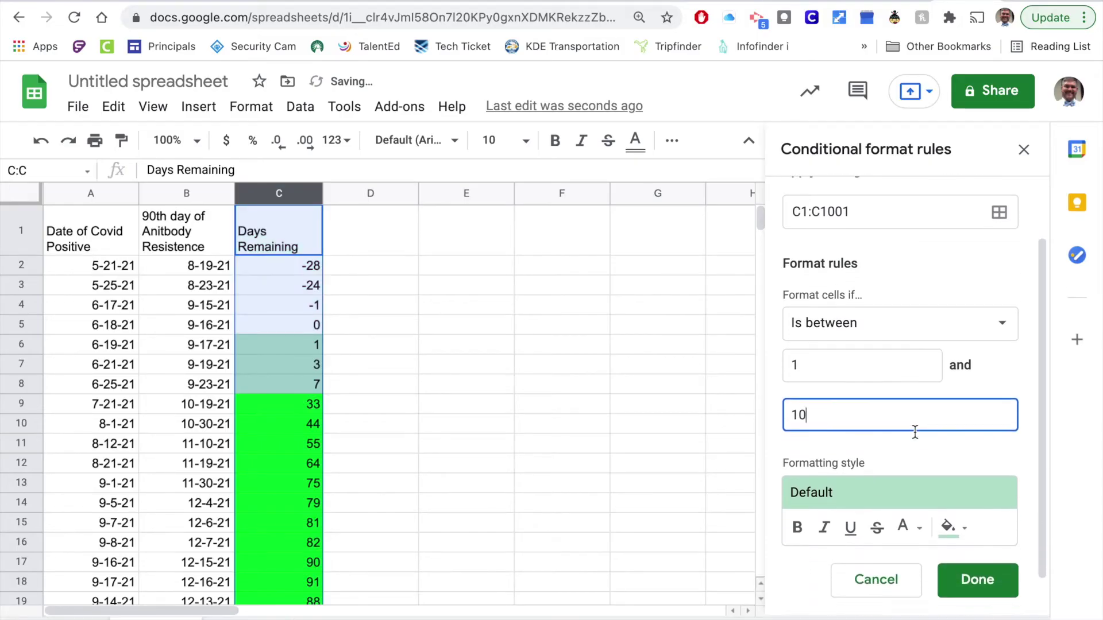
{"action": "left_click", "coordinate": [967, 524]}
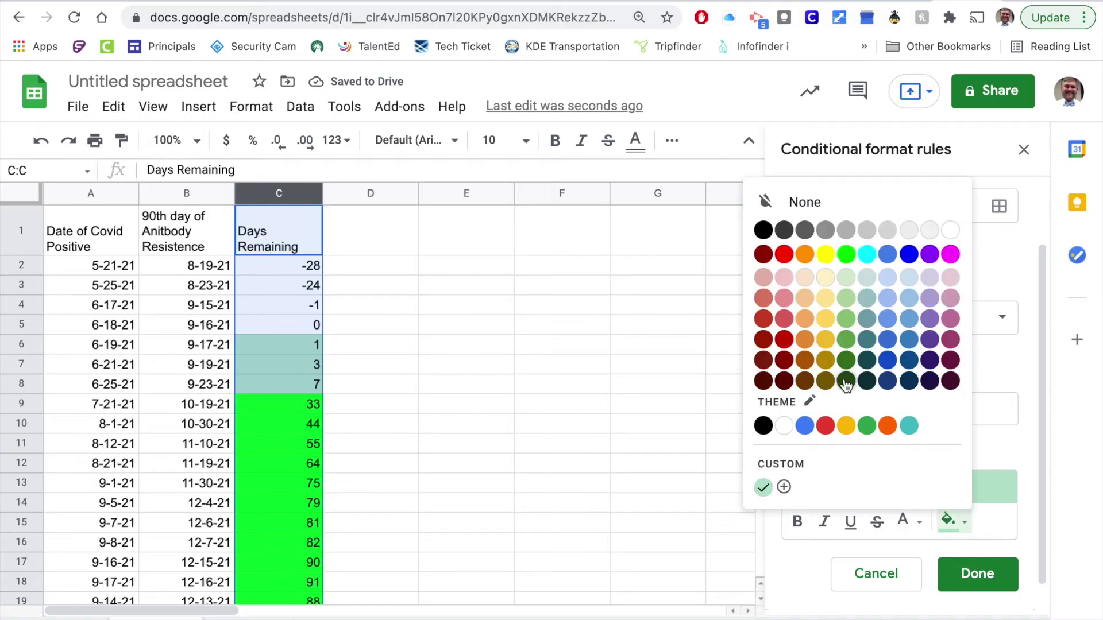
{"action": "left_click", "coordinate": [825, 254]}
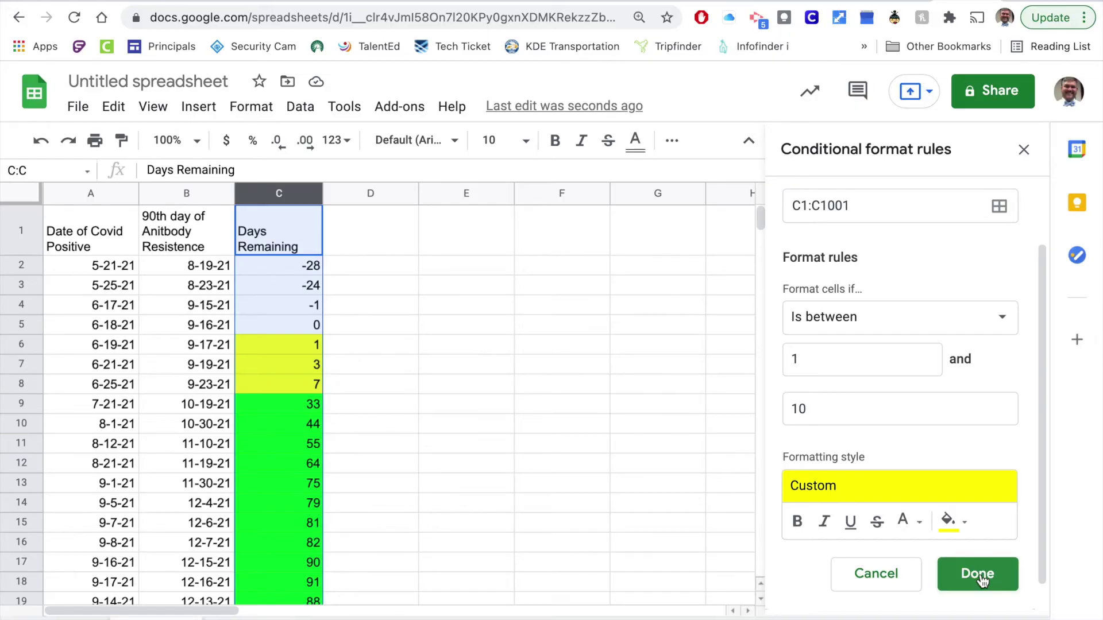
{"action": "left_click", "coordinate": [982, 576]}
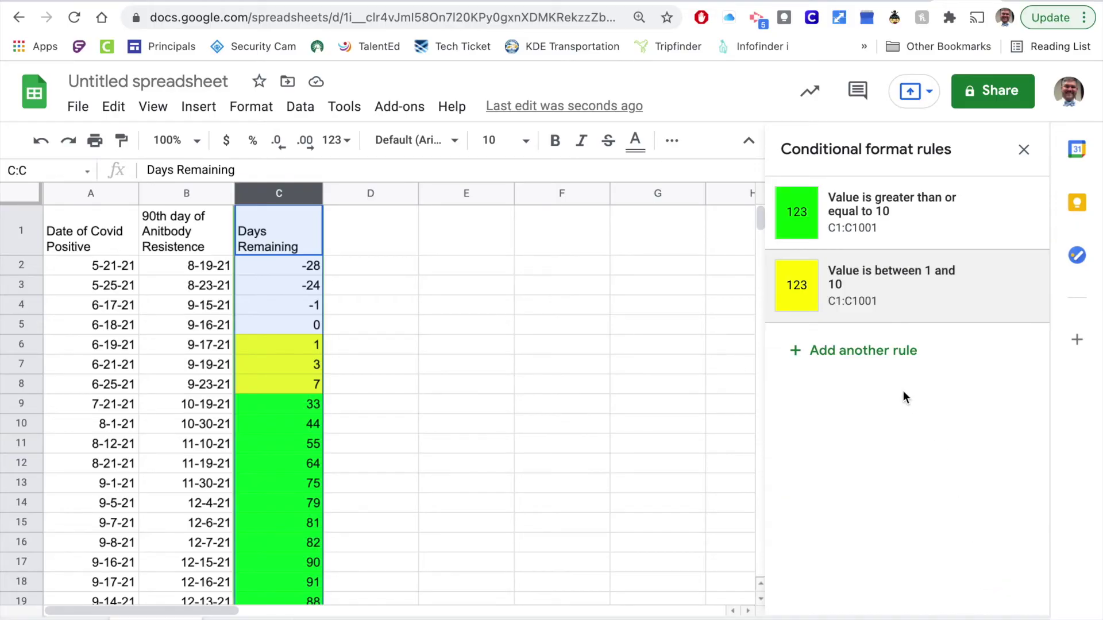
{"action": "left_click", "coordinate": [850, 352]}
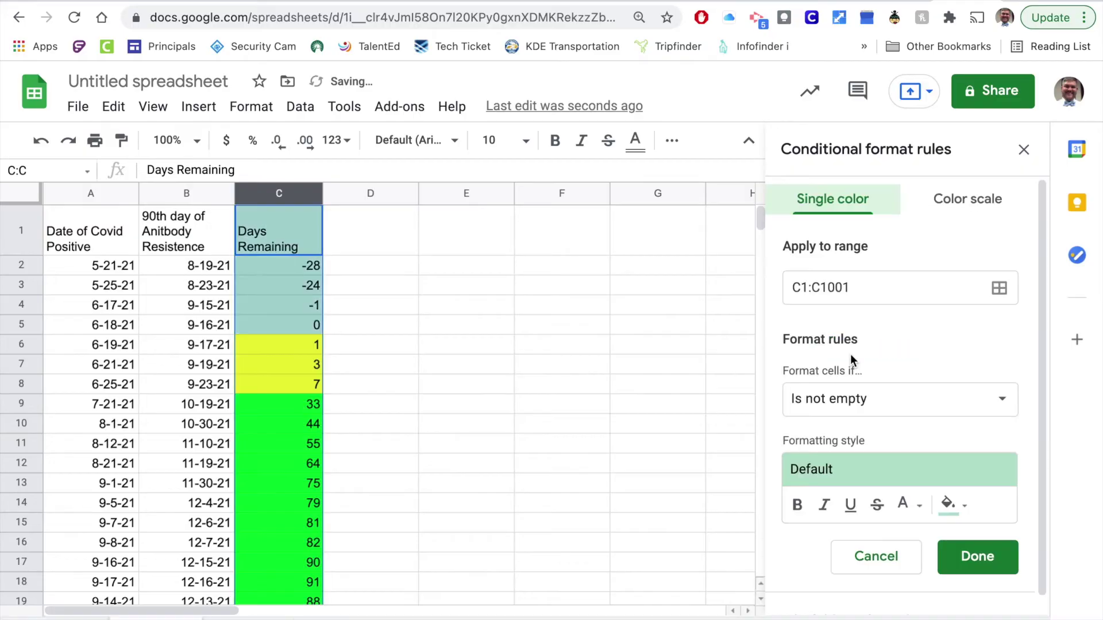
- Set the third rule to 'Less than' 1 with red fill, save, and close the rules panel
{"action": "left_click", "coordinate": [971, 404]}
{"action": "scroll", "coordinate": [923, 477], "scroll_direction": "down", "scroll_amount": 1}
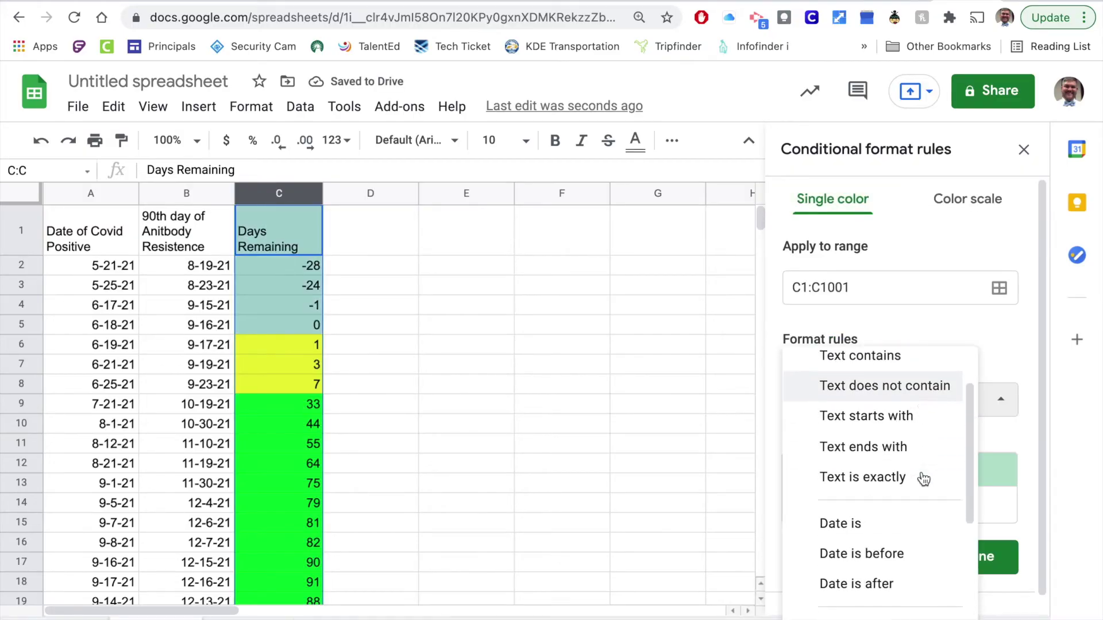
{"action": "scroll", "coordinate": [923, 479], "scroll_direction": "down", "scroll_amount": 1}
{"action": "scroll", "coordinate": [888, 560], "scroll_direction": "down", "scroll_amount": 2}
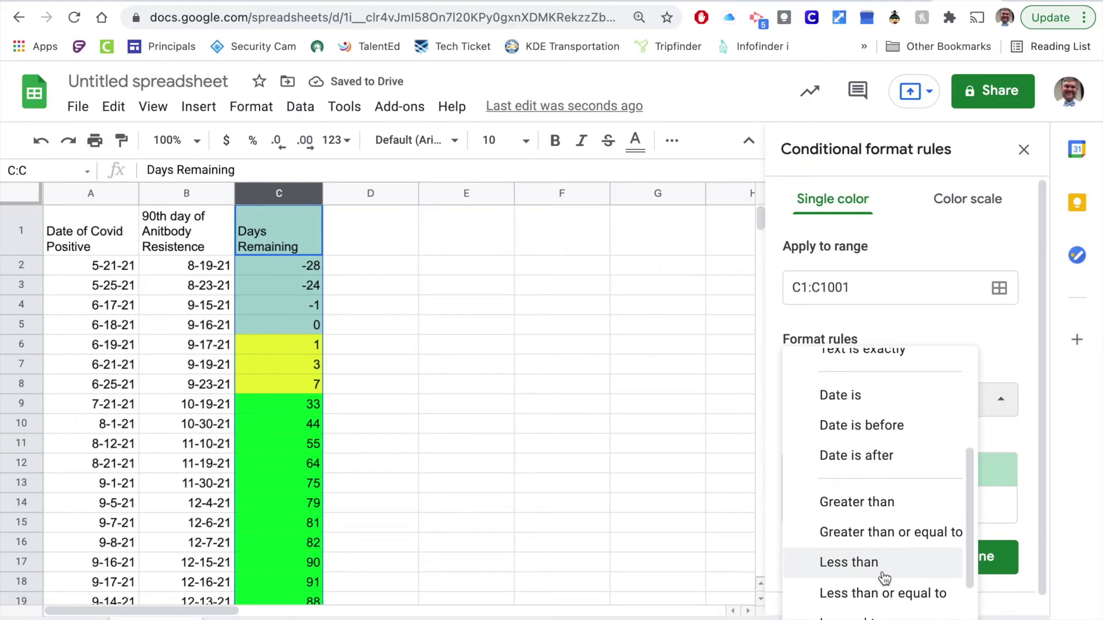
{"action": "left_click", "coordinate": [870, 570]}
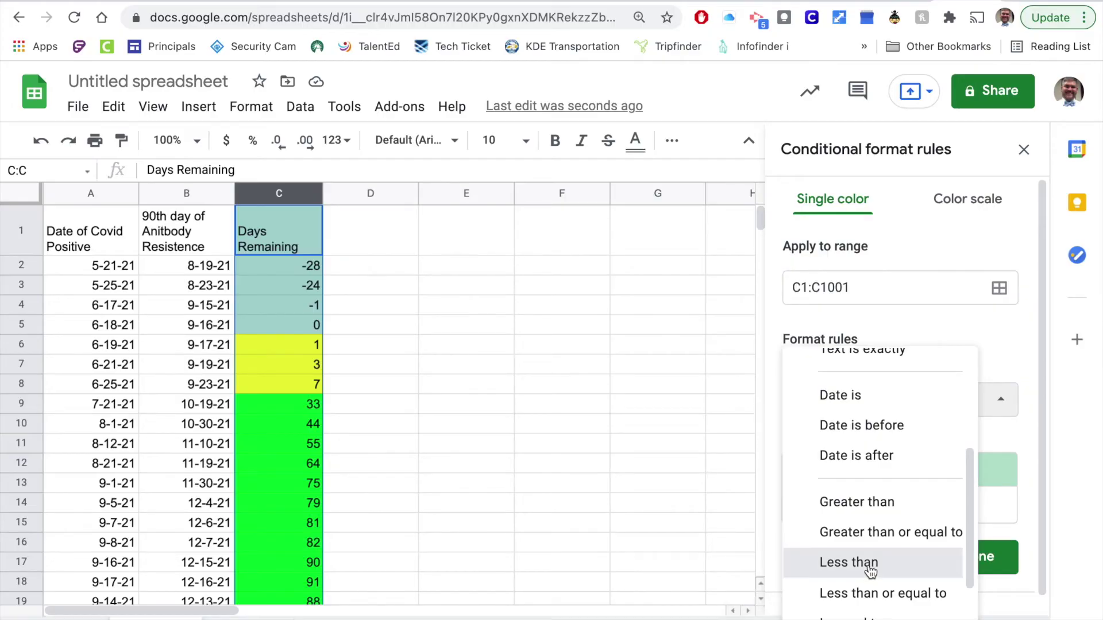
{"action": "left_click", "coordinate": [886, 452]}
{"action": "type", "text": "1"}
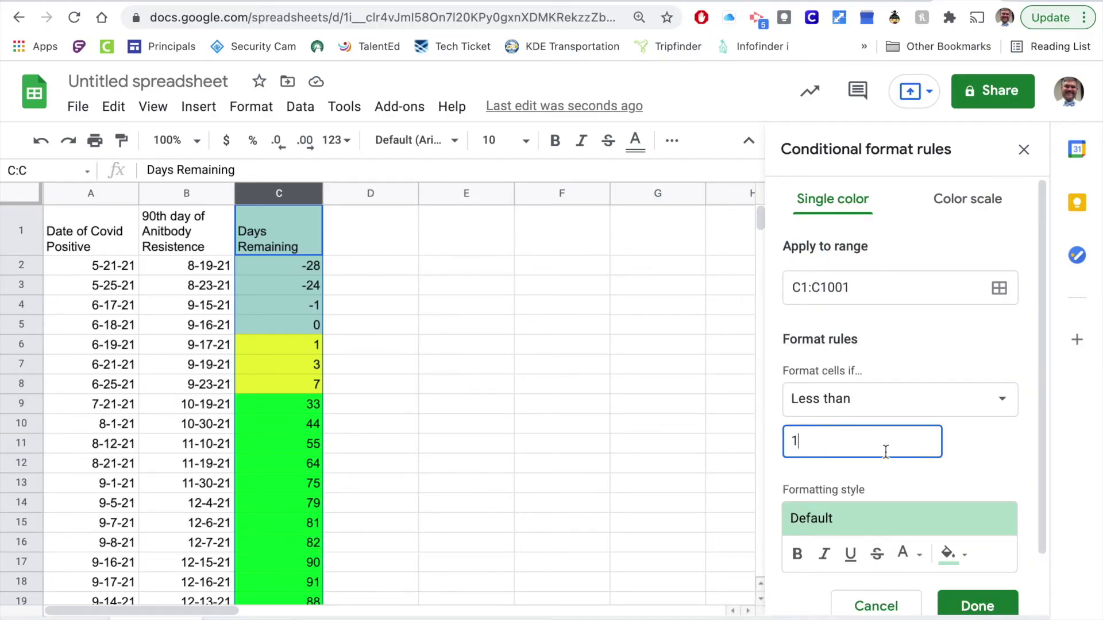
{"action": "left_click", "coordinate": [960, 556]}
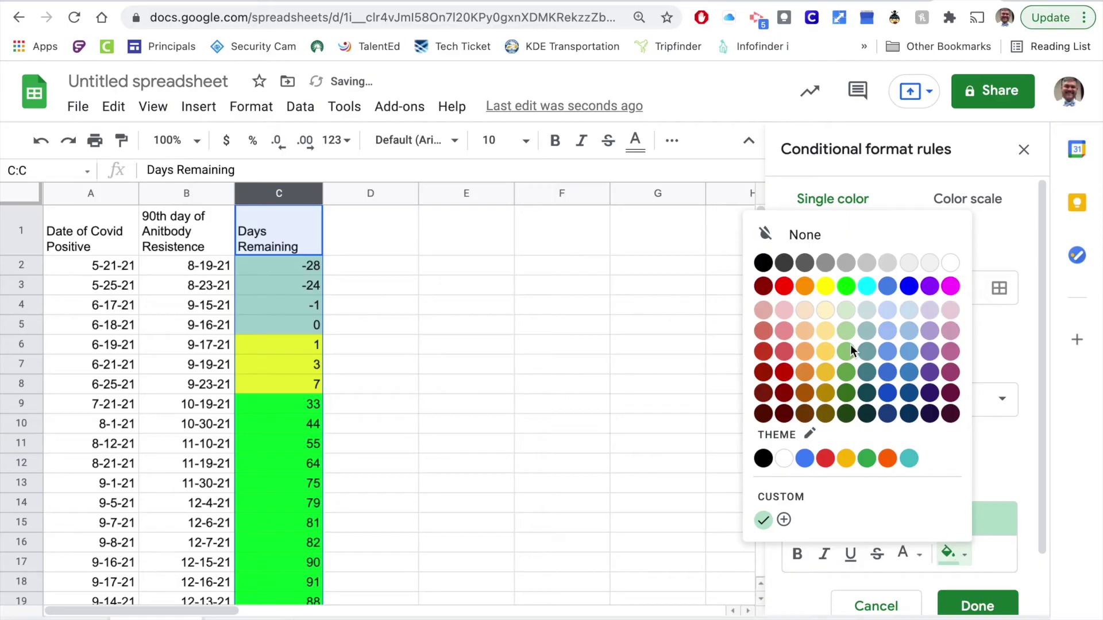
{"action": "left_click", "coordinate": [784, 288]}
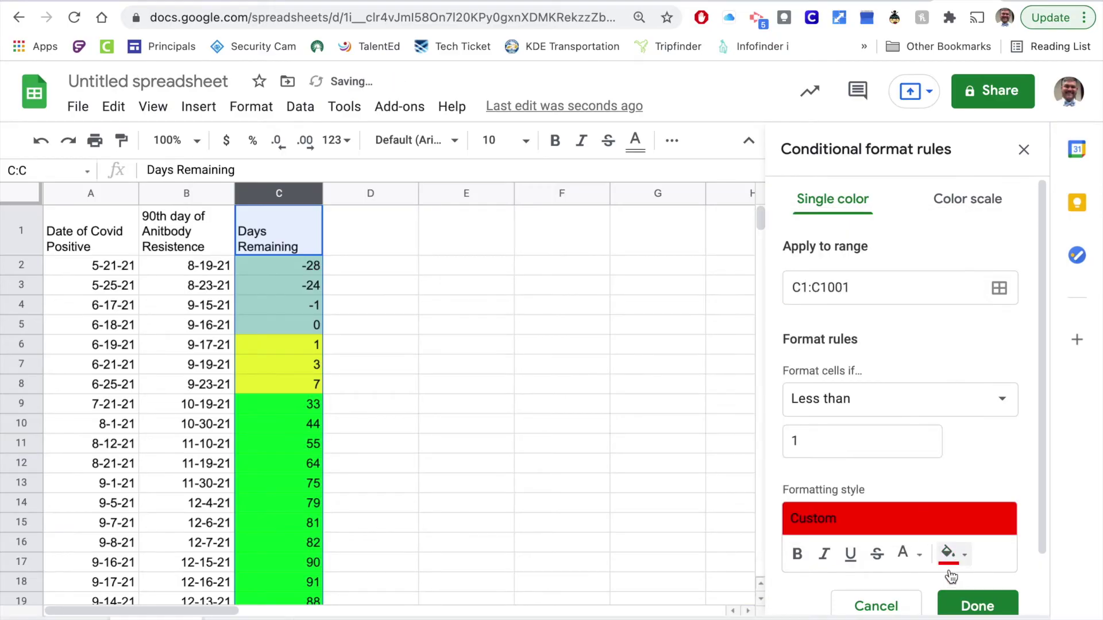
{"action": "left_click", "coordinate": [974, 606]}
{"action": "left_click", "coordinate": [499, 454]}
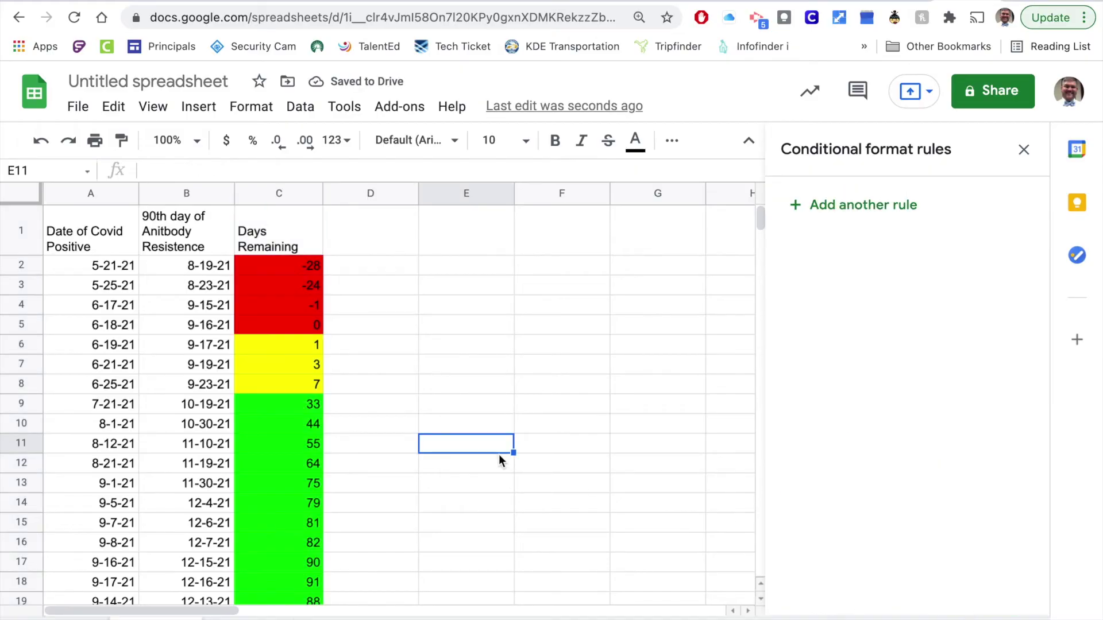
{"action": "left_click", "coordinate": [1024, 150]}
- Scroll down and select empty cell A21 below the existing dates
{"action": "scroll", "coordinate": [491, 360], "scroll_direction": "down", "scroll_amount": 3}
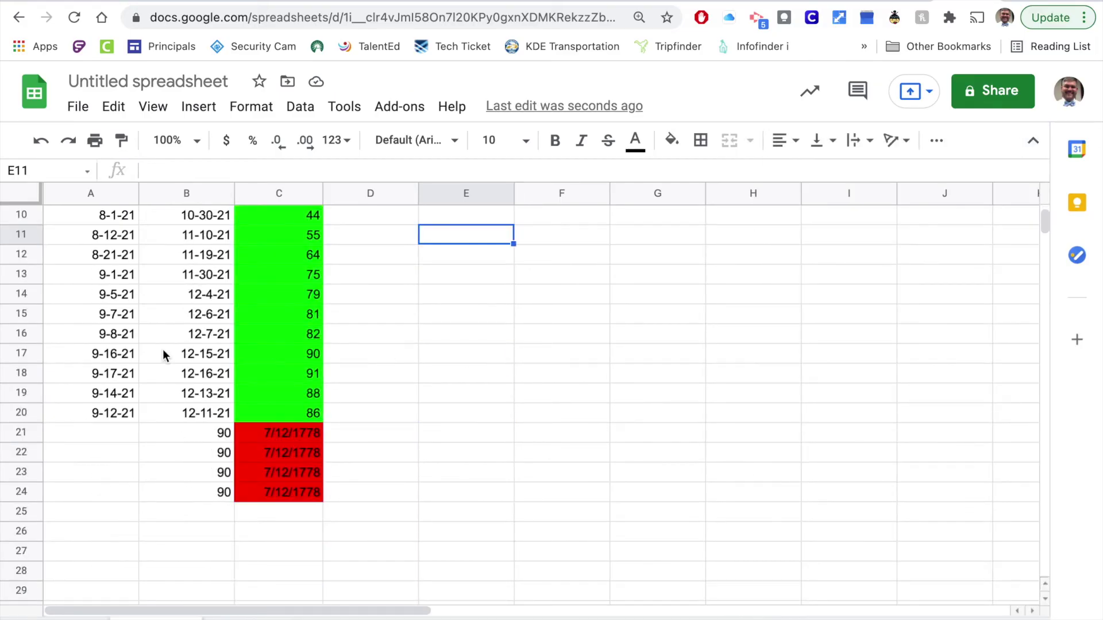
{"action": "left_click", "coordinate": [103, 430]}
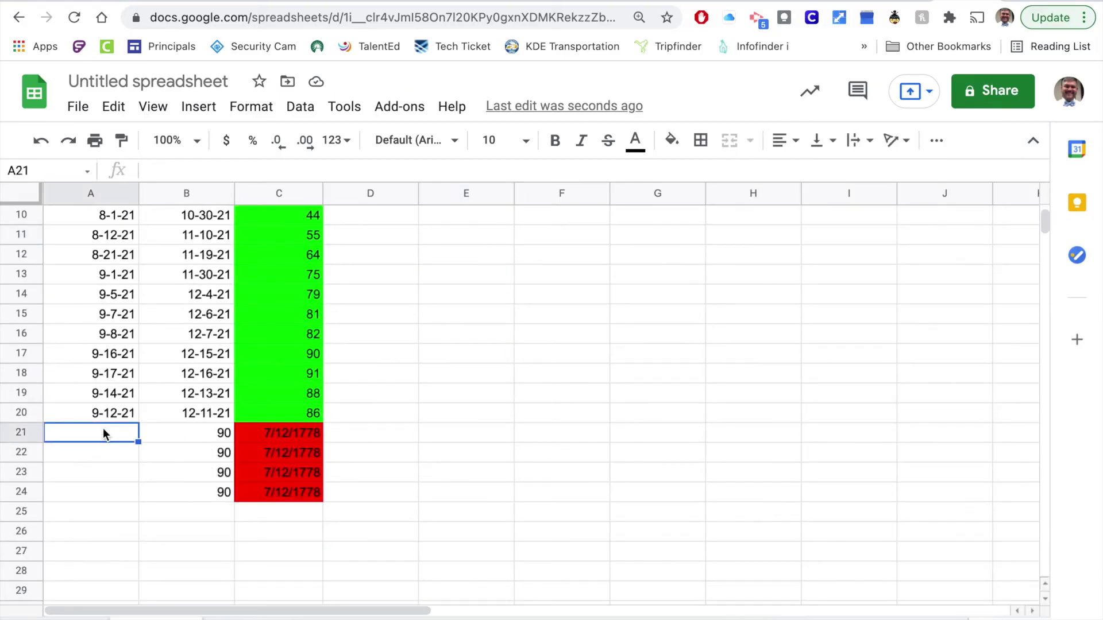
{"action": "scroll", "coordinate": [102, 429], "scroll_direction": "up", "scroll_amount": 5}
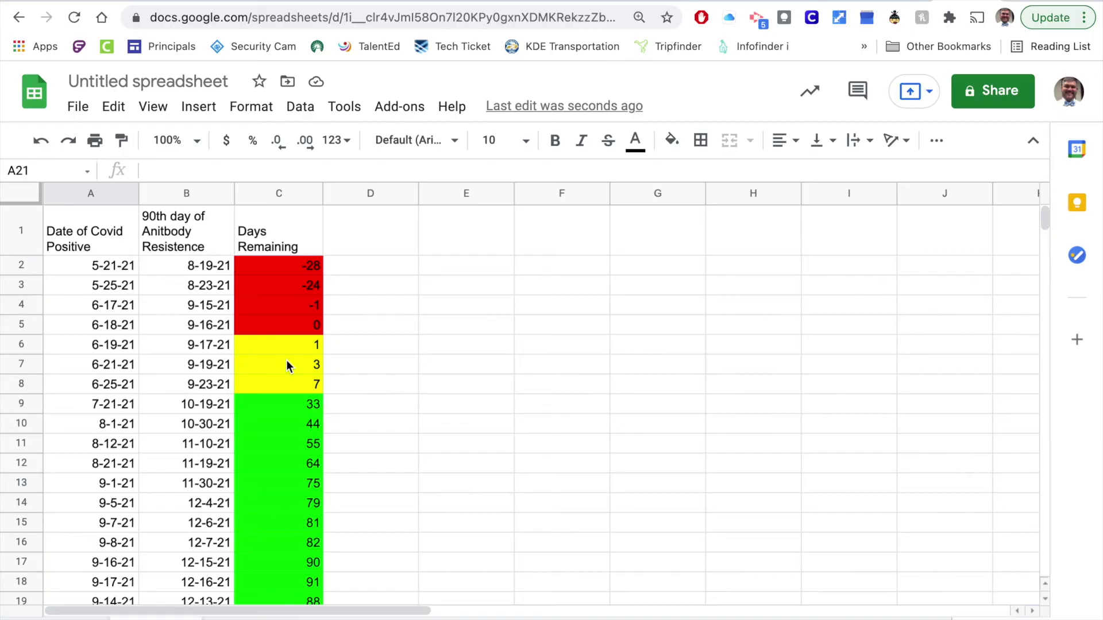
{"action": "scroll", "coordinate": [286, 366], "scroll_direction": "down", "scroll_amount": 1}
{"action": "scroll", "coordinate": [286, 359], "scroll_direction": "down", "scroll_amount": 2}
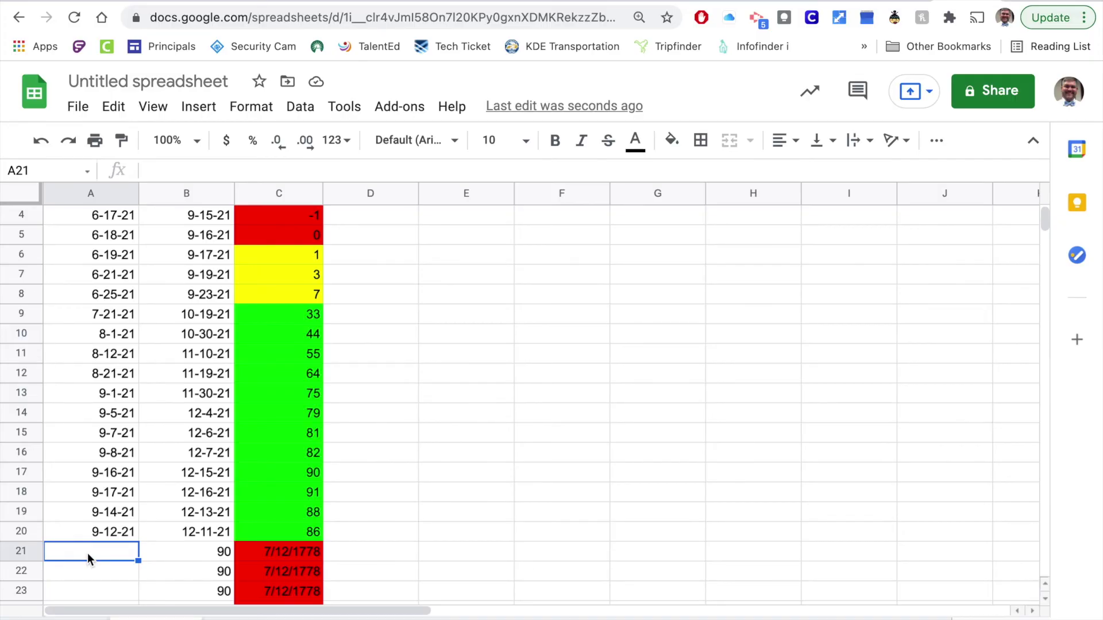
- Enter the dates 6-21-21, 6-27-21 and 6-28-21 in A21:A23
{"action": "type", "text": "6-2"}
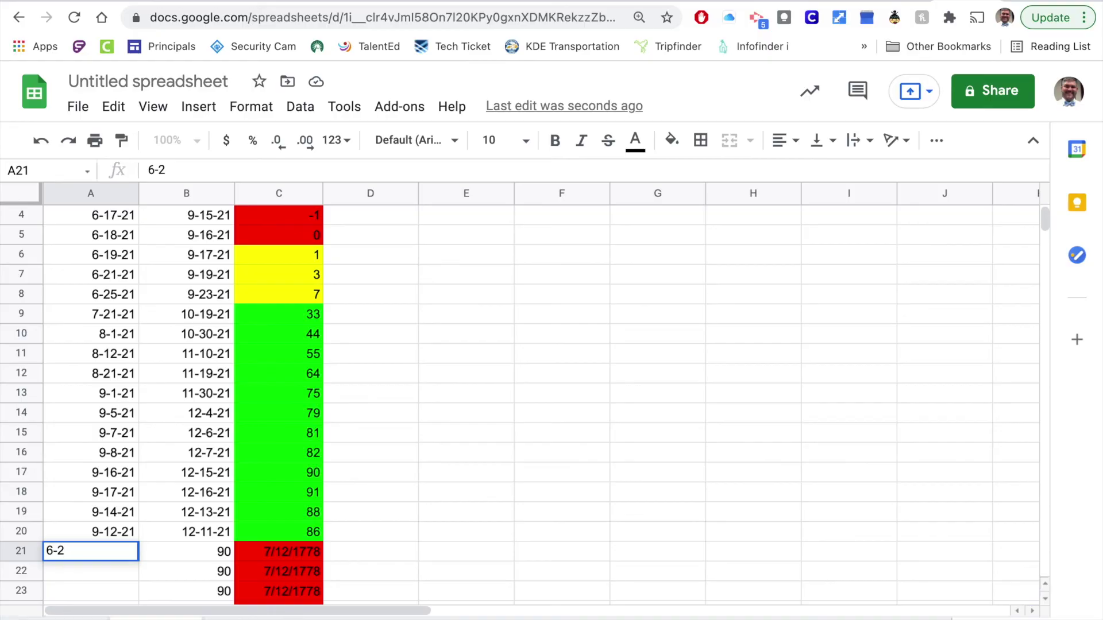
{"action": "type", "text": "1-21"}
{"action": "key", "text": "Tab"}
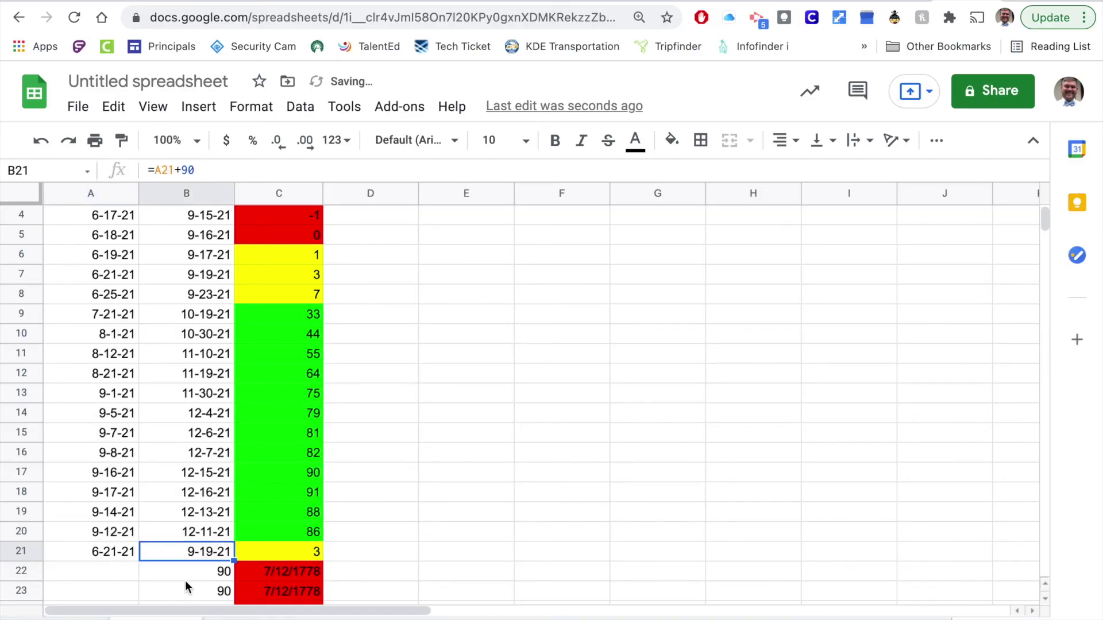
{"action": "left_click", "coordinate": [109, 553]}
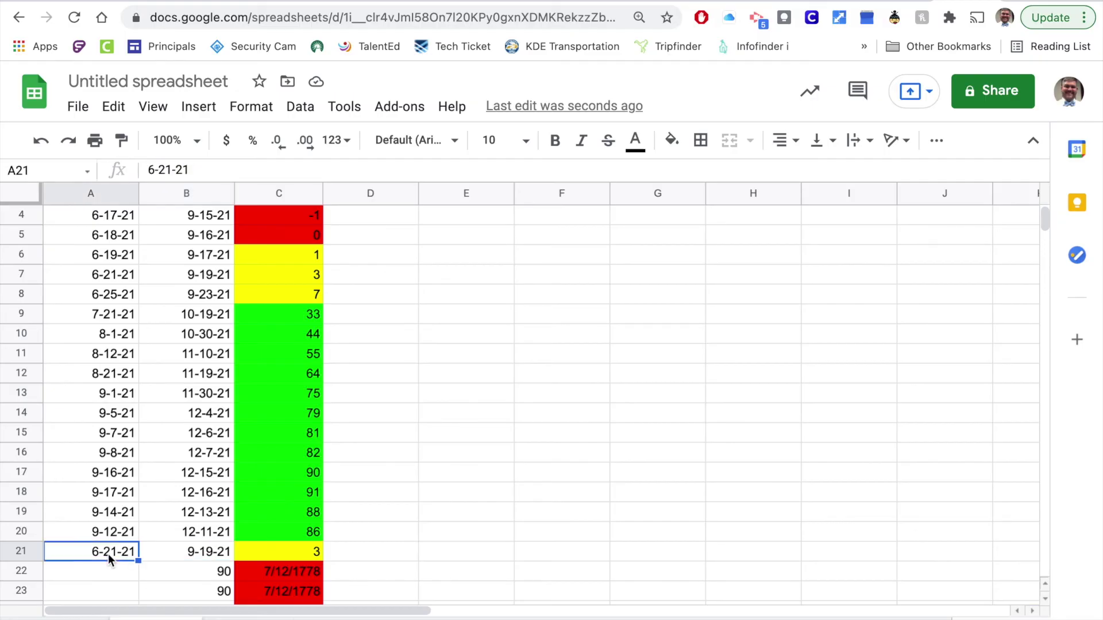
{"action": "left_click", "coordinate": [108, 567]}
{"action": "type", "text": "6"}
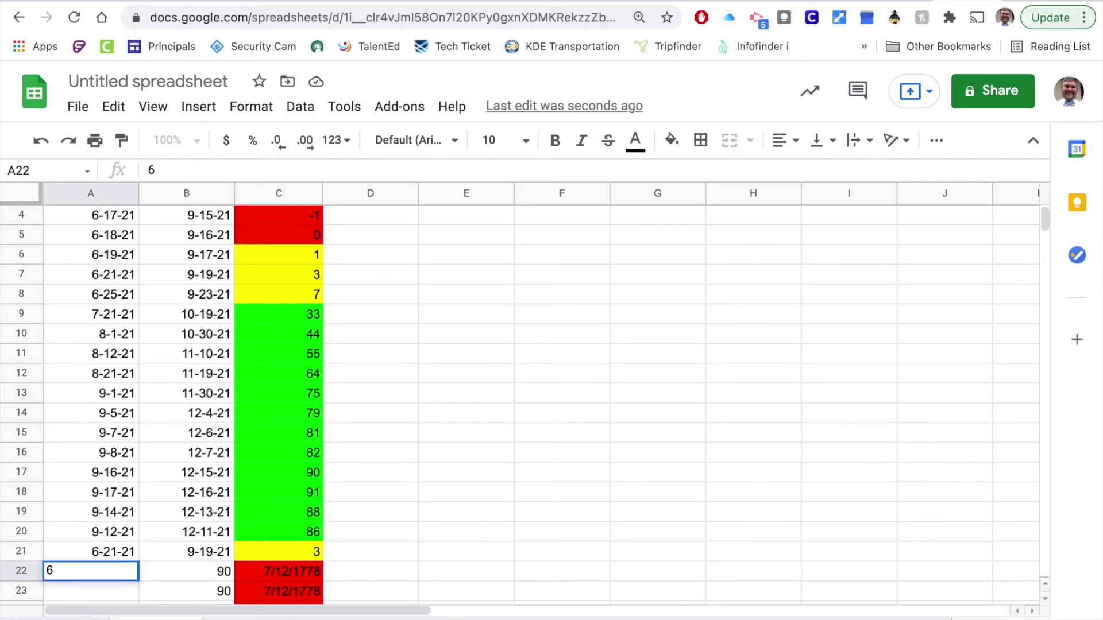
{"action": "type", "text": "27-21"}
{"action": "key", "text": "Return"}
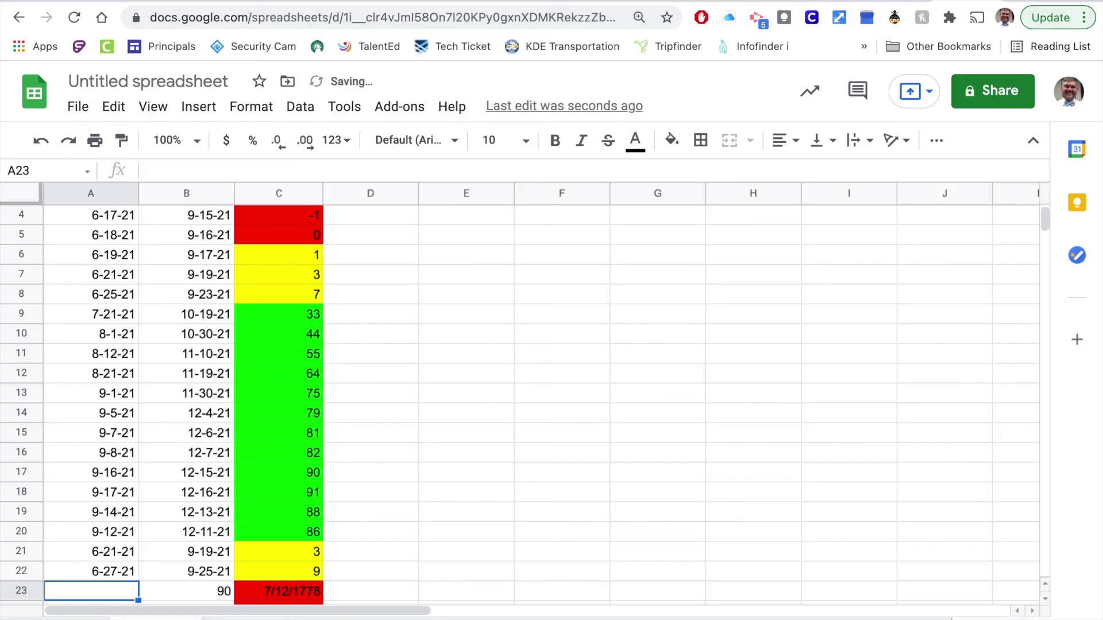
{"action": "type", "text": "6"}
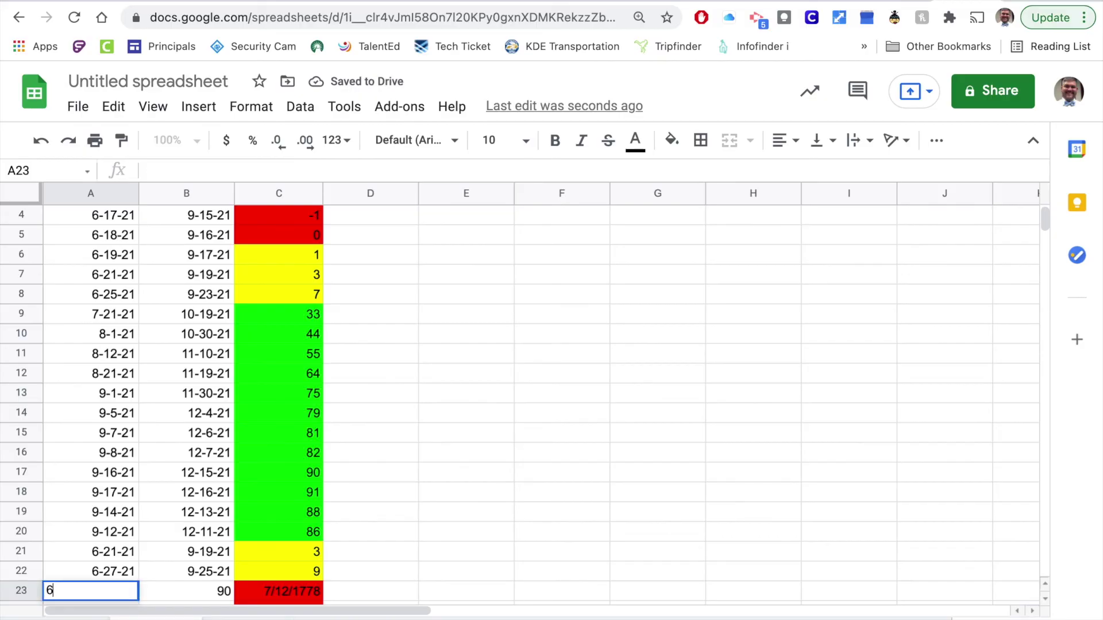
{"action": "type", "text": "-28-21"}
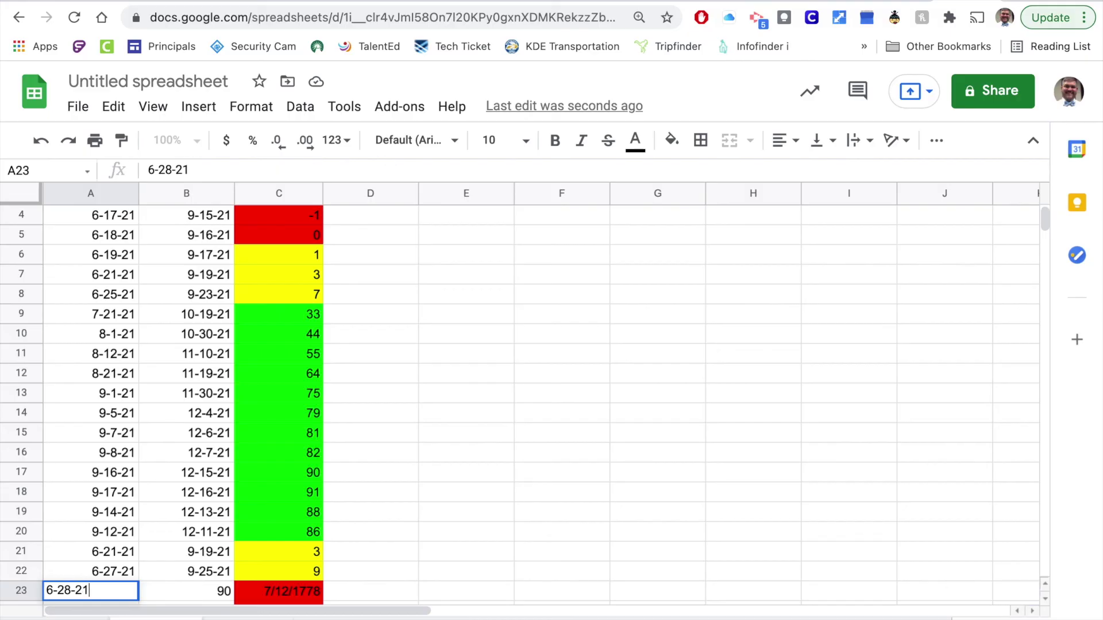
{"action": "key", "text": "Return"}
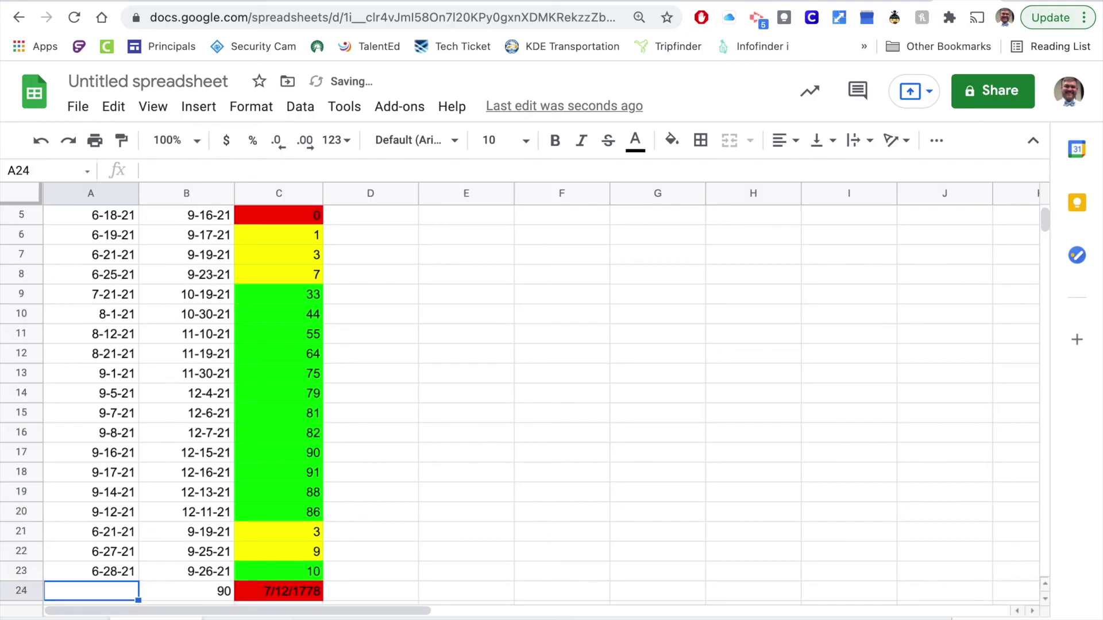
- Check the Days Remaining results in C22 and C23 (9 yellow, 10 green)
{"action": "left_click", "coordinate": [277, 572]}
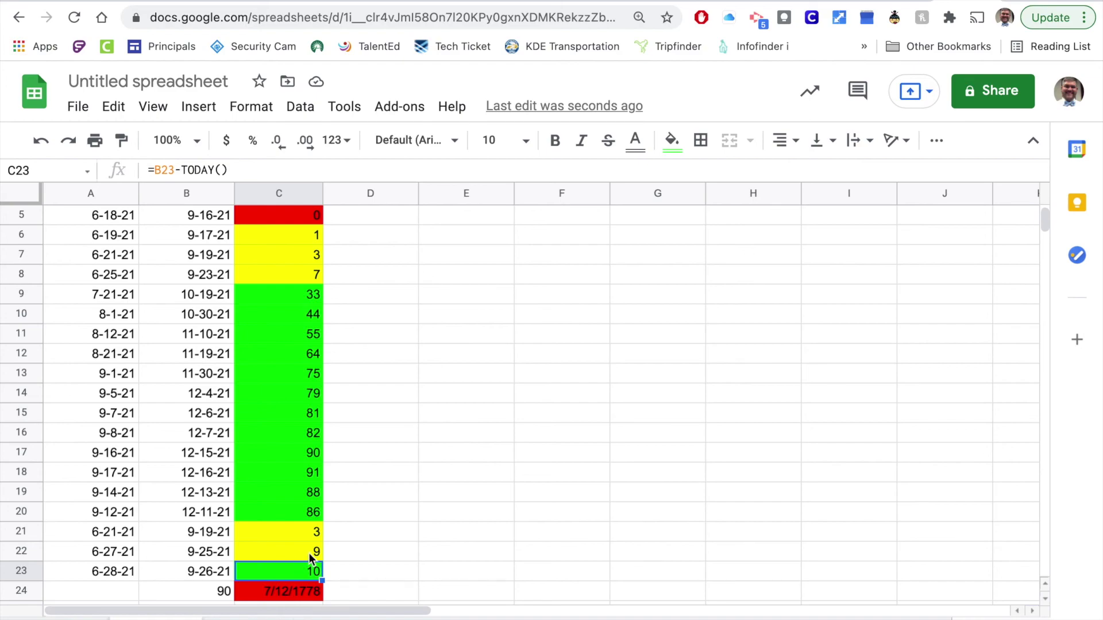
{"action": "left_click", "coordinate": [309, 552]}
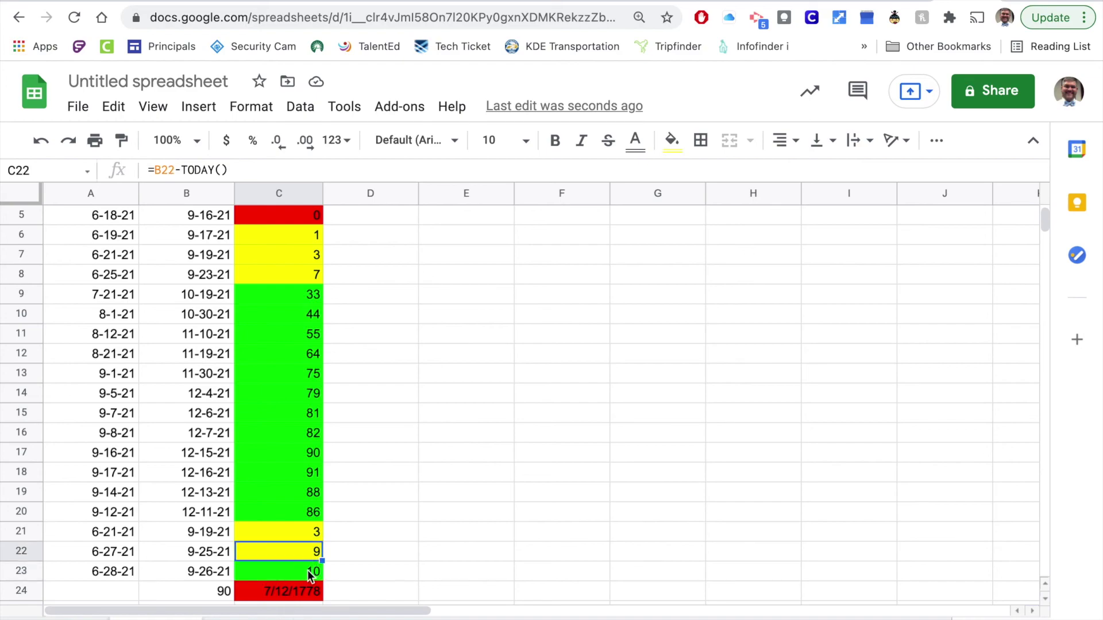
{"action": "left_click", "coordinate": [311, 574]}
{"action": "left_click", "coordinate": [304, 550]}
{"action": "scroll", "coordinate": [316, 462], "scroll_direction": "up", "scroll_amount": 3}
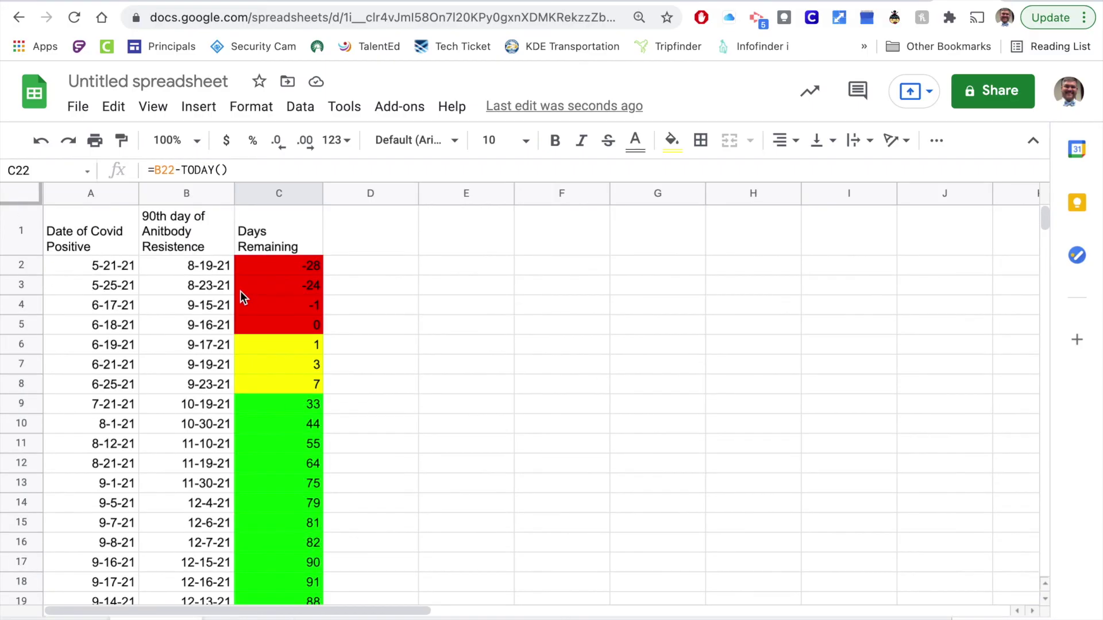
{"action": "left_click", "coordinate": [188, 265]}
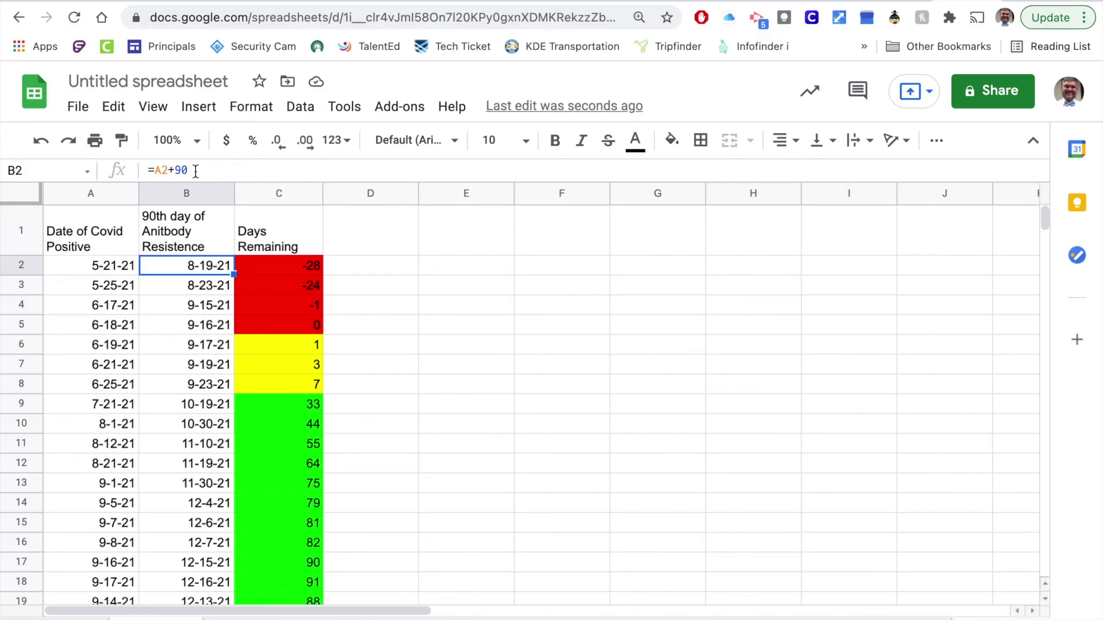
{"action": "left_click", "coordinate": [284, 265]}
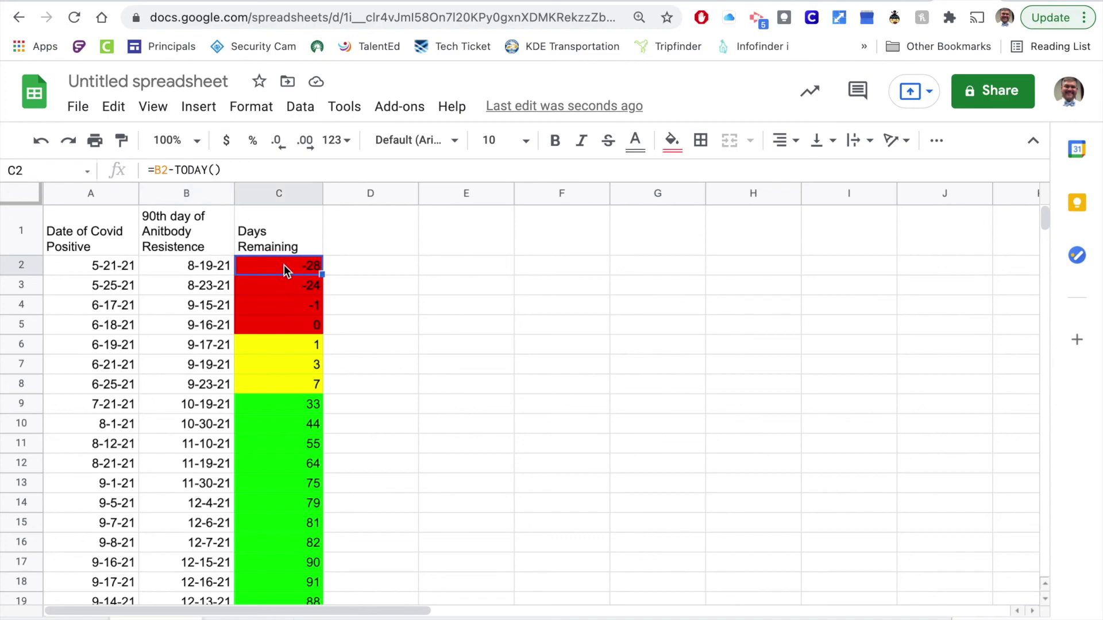